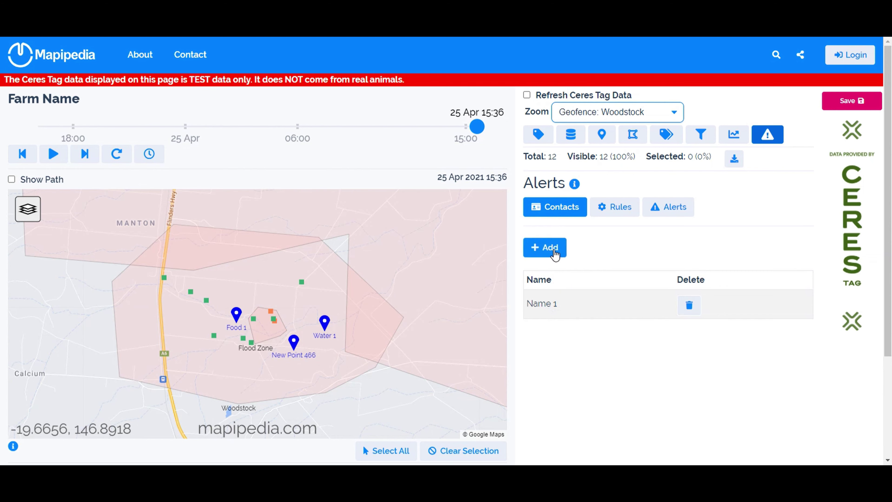
- Replace the Name 1 placeholder with a new contact and enter the contact's full name
left_click(689, 306)
left_click(547, 247)
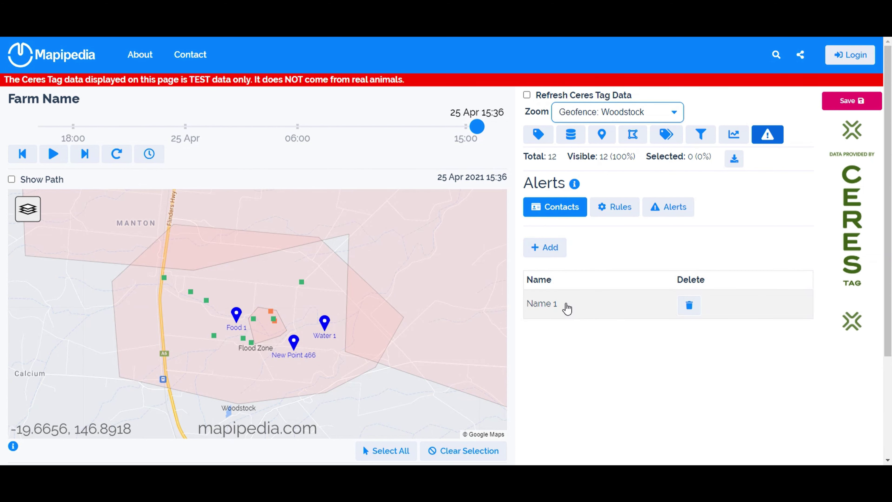
left_click(567, 309)
left_click_drag(302, 109, 231, 106)
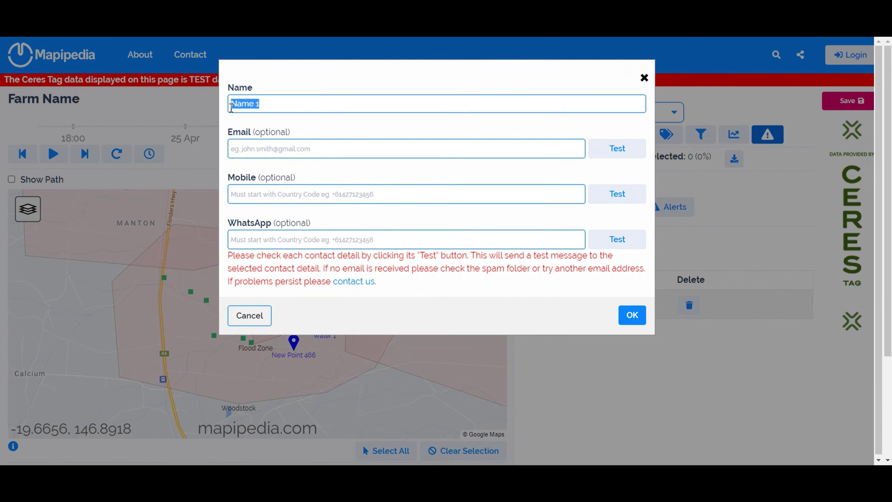
type("John Smith")
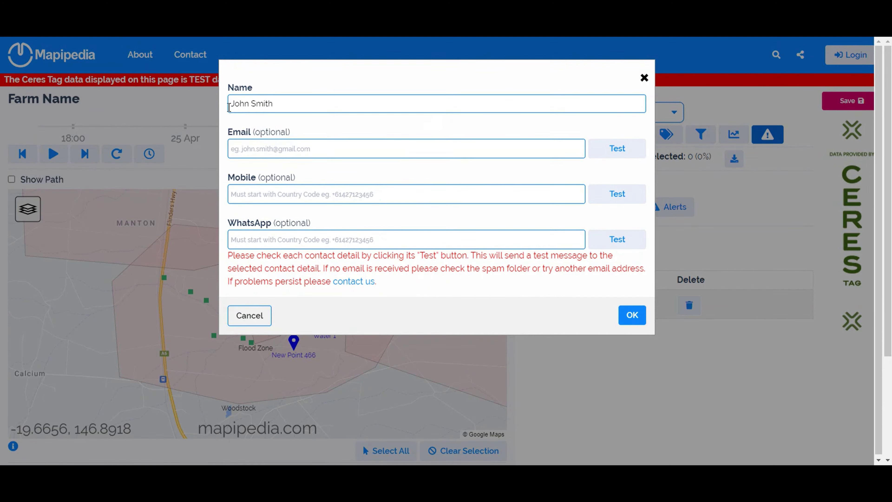
key("Tab")
- Fill in the saved e-mail address and the contact's +61 mobile number
type("inf")
key("Down")
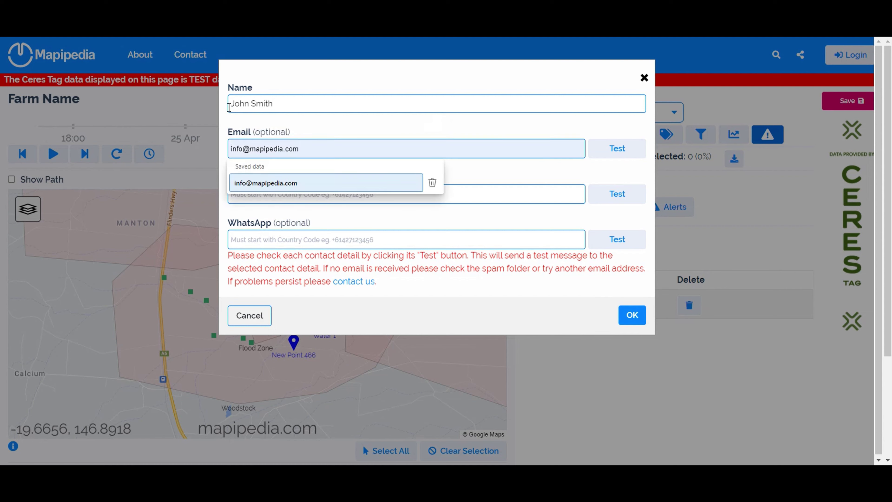
key("Return")
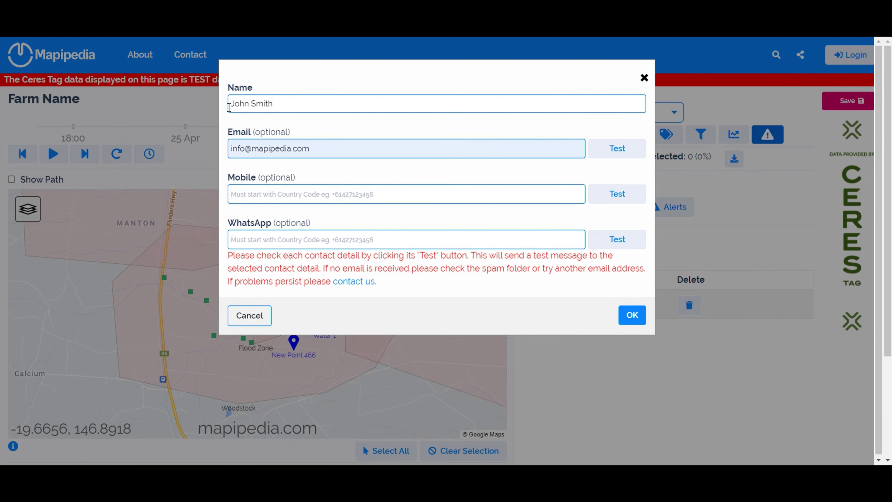
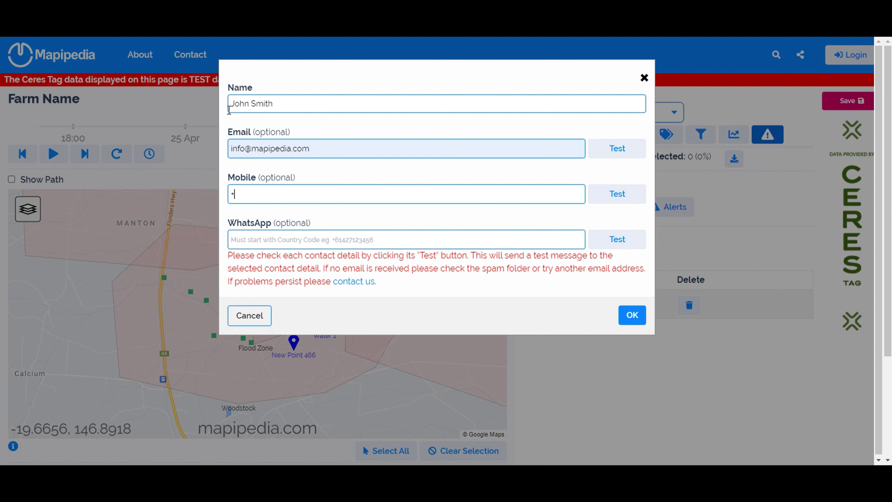
- Correct the mobile number's format, removing the extra zero and spaces
left_click_drag(243, 196, 303, 196)
left_click(304, 197)
left_click(243, 196)
type("0")
left_click_drag(252, 194, 303, 193)
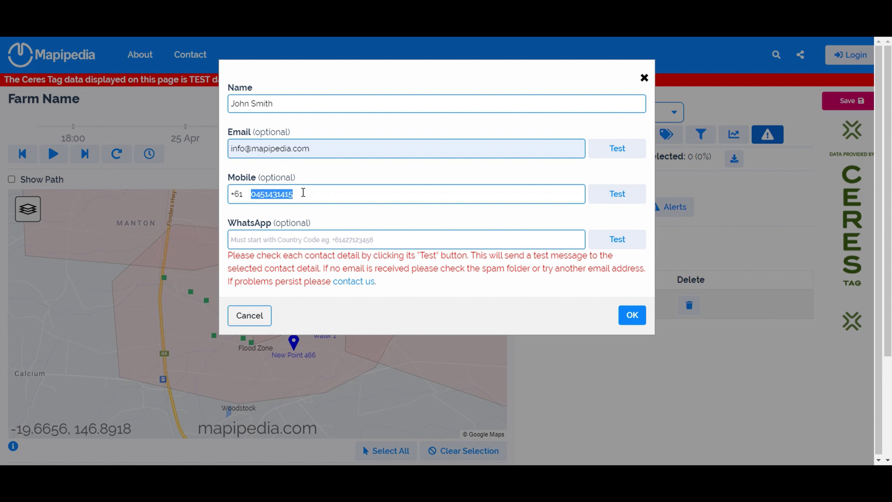
left_click(257, 194)
key("BackSpace")
key("BackSpace")
key("BackSpace")
key("BackSpace")
key("BackSpace")
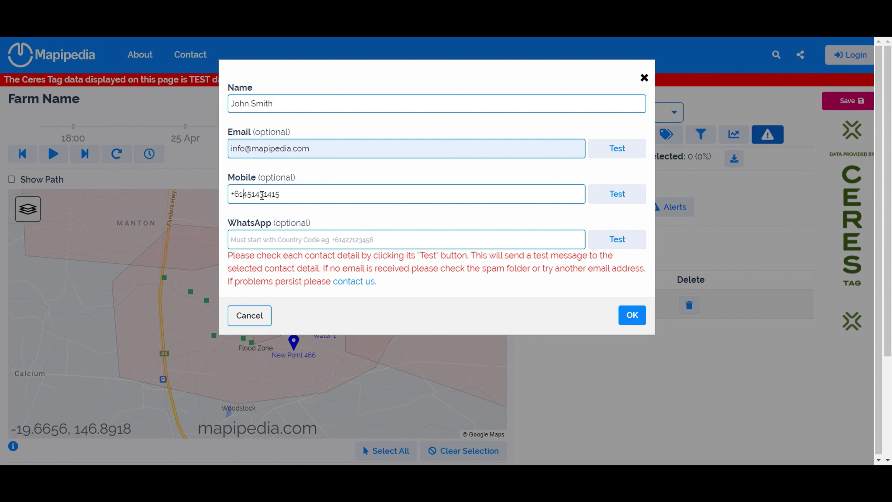
- Copy the mobile number into the WhatsApp field and send a test e-mail
left_click_drag(286, 194, 229, 195)
left_click(259, 239)
left_click_drag(286, 195, 218, 193)
key("ctrl+c")
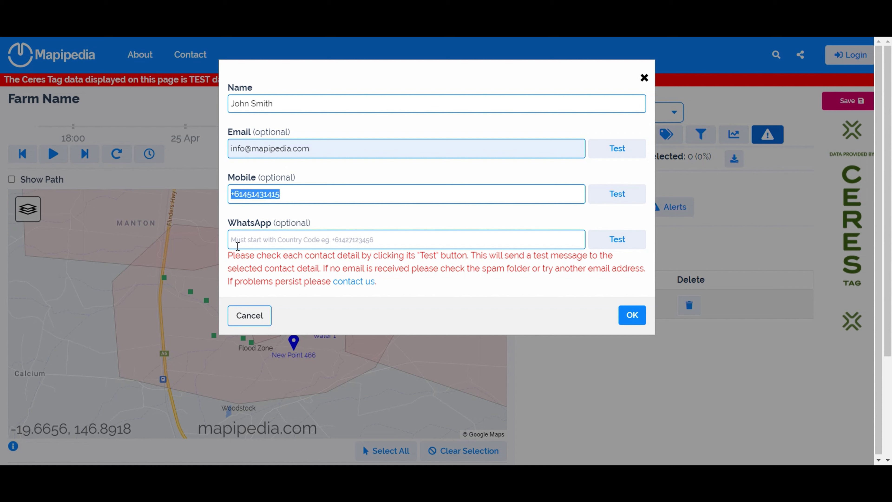
left_click(235, 240)
key("ctrl+v")
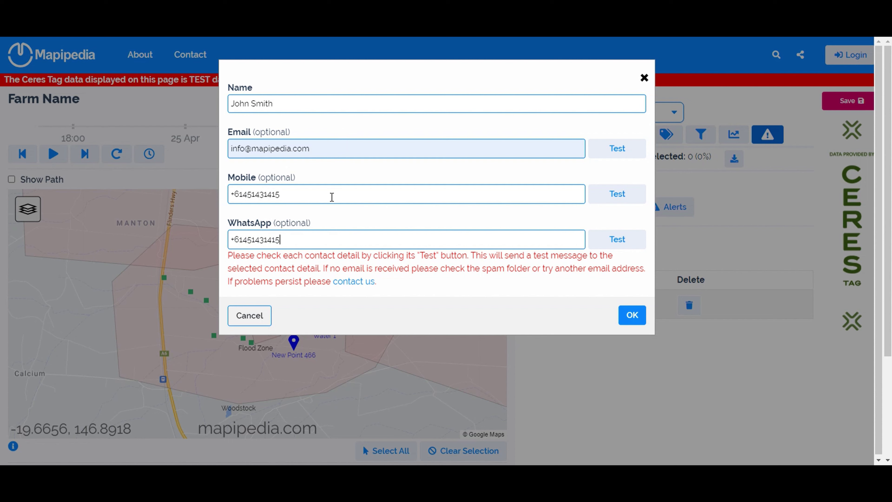
left_click(604, 154)
left_click(605, 152)
- Save the first contact, then add a second contact with its name and e-mail address
left_click(631, 319)
left_click(543, 247)
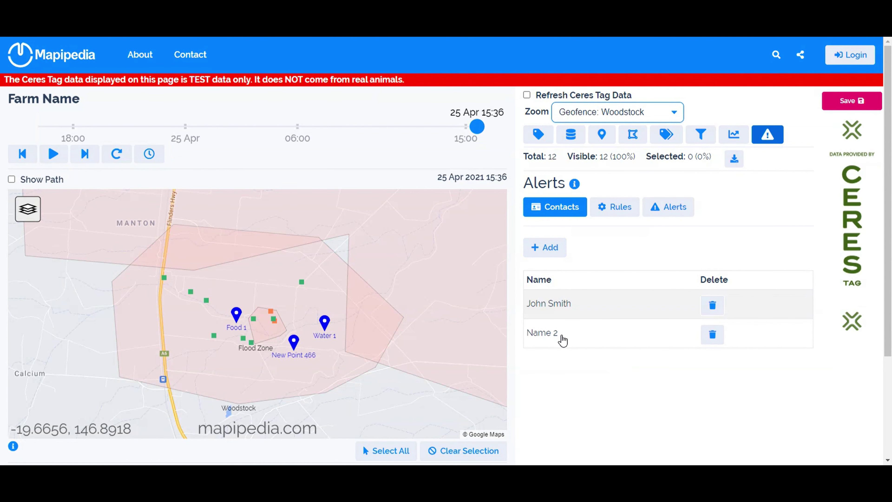
left_click(562, 336)
type("Jane Smith")
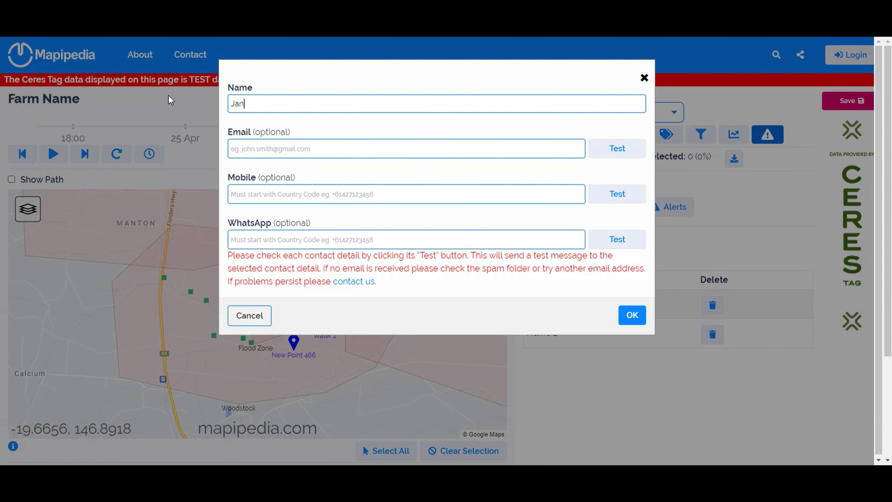
key("Tab")
left_click(276, 149)
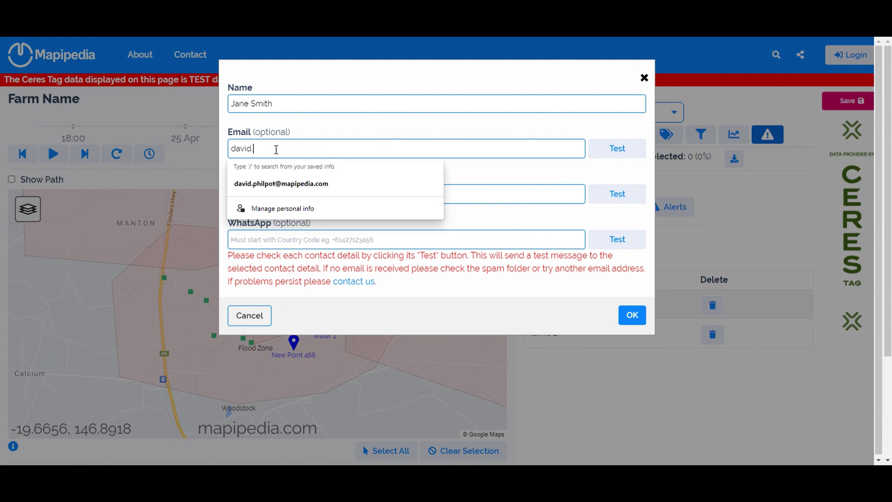
- Enter the second contact's mobile and matching WhatsApp number, save it, and show the Rules list
left_click(254, 199)
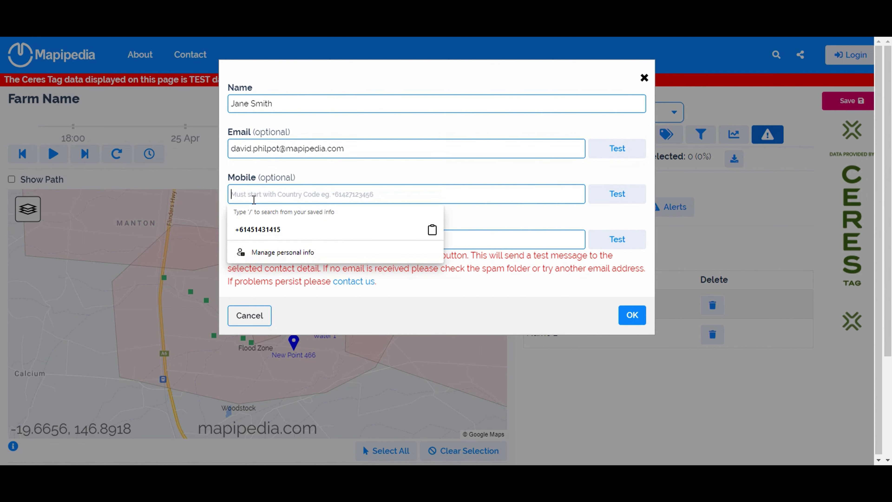
left_click(262, 230)
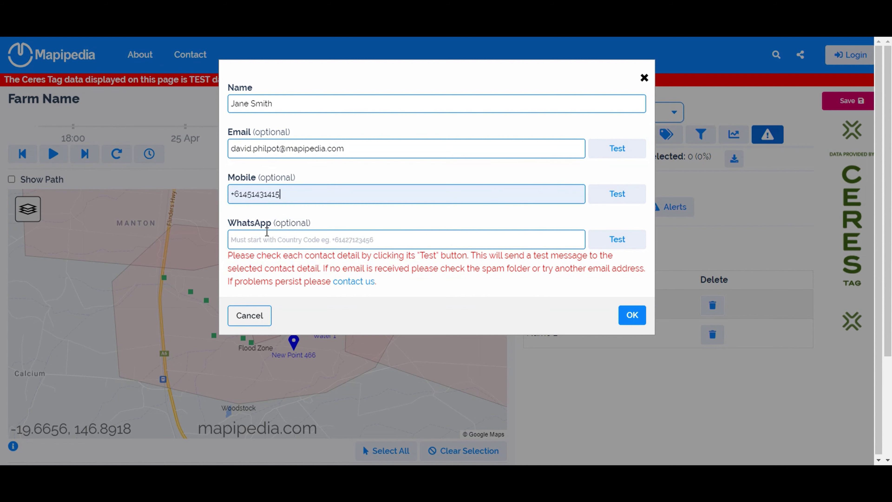
left_click_drag(280, 194, 213, 204)
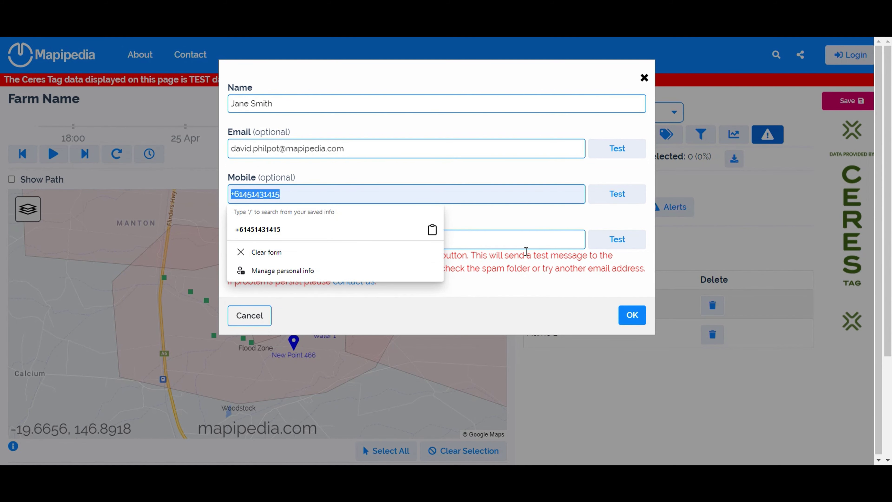
left_click(522, 239)
key("Down")
key("Return")
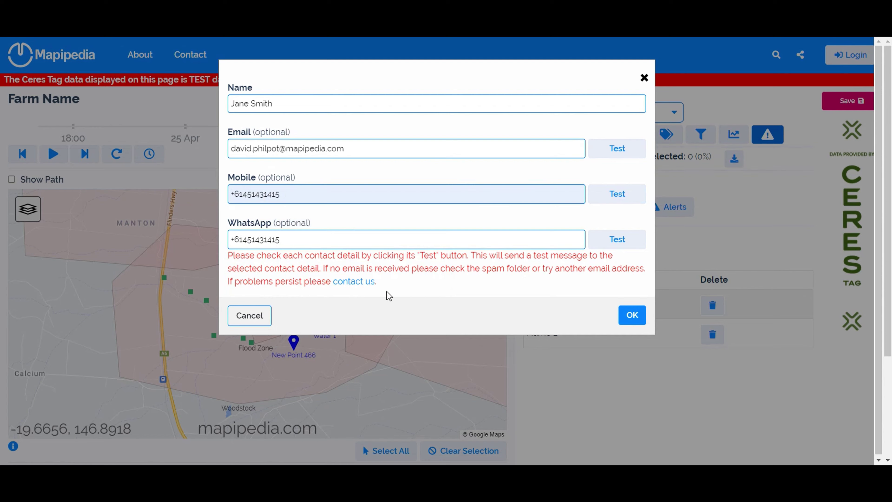
left_click(632, 315)
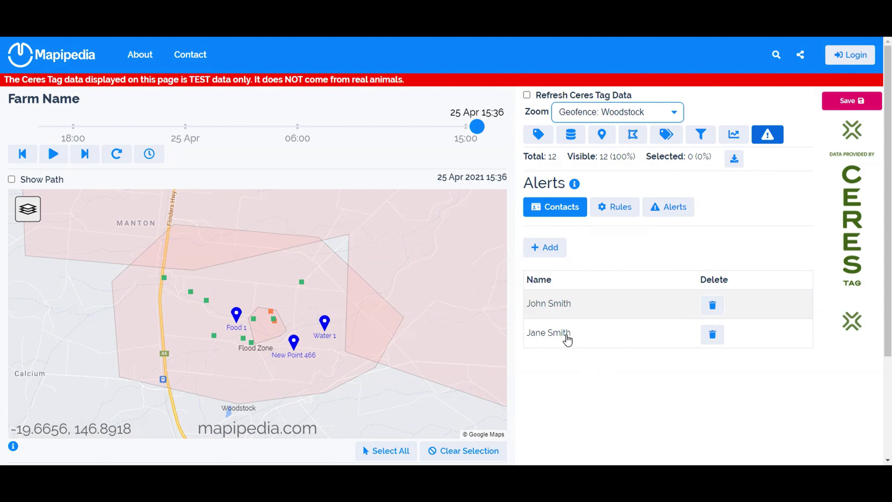
left_click(616, 210)
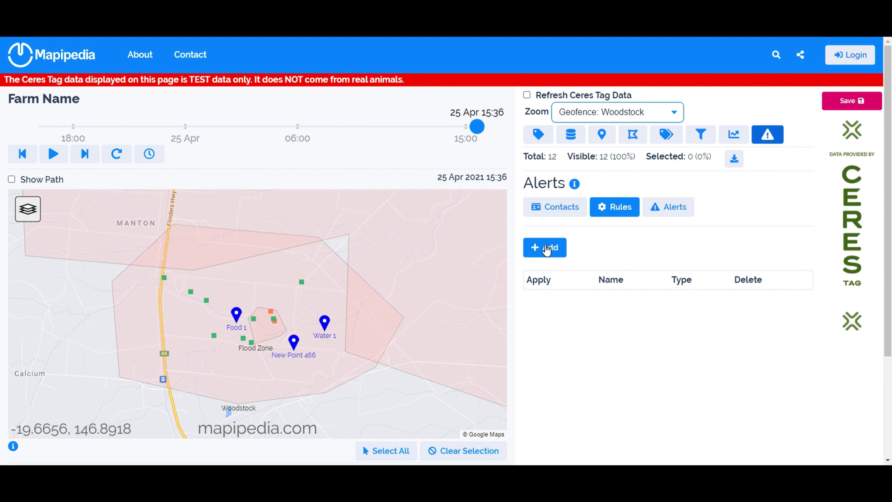
- Add a Geofence-type alert rule named 'Floodzone Alert' and close its settings without saving
left_click(547, 250)
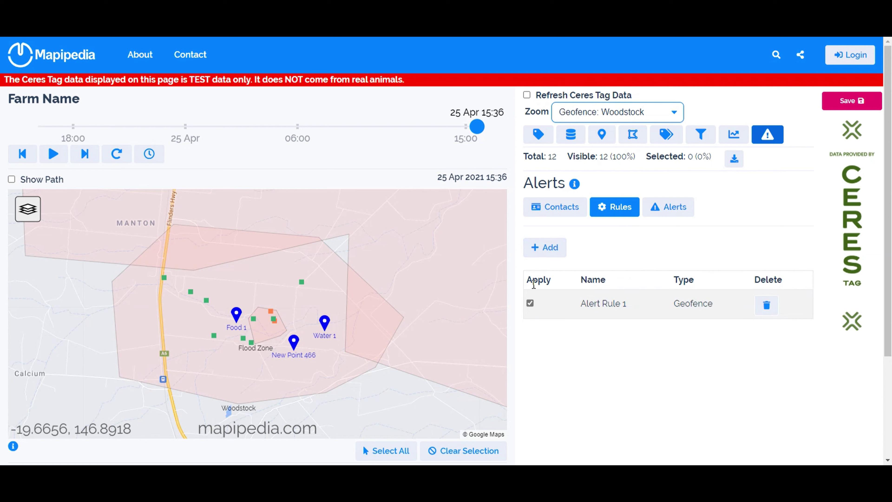
left_click(611, 306)
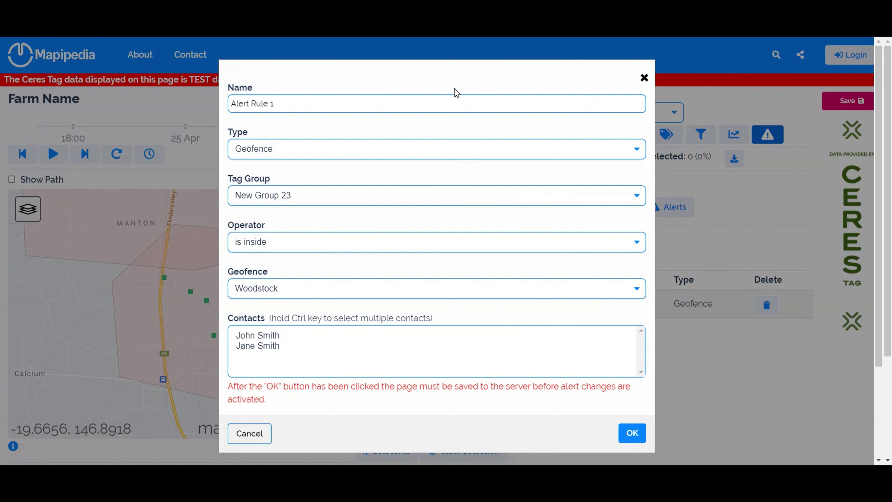
left_click_drag(343, 101, 229, 107)
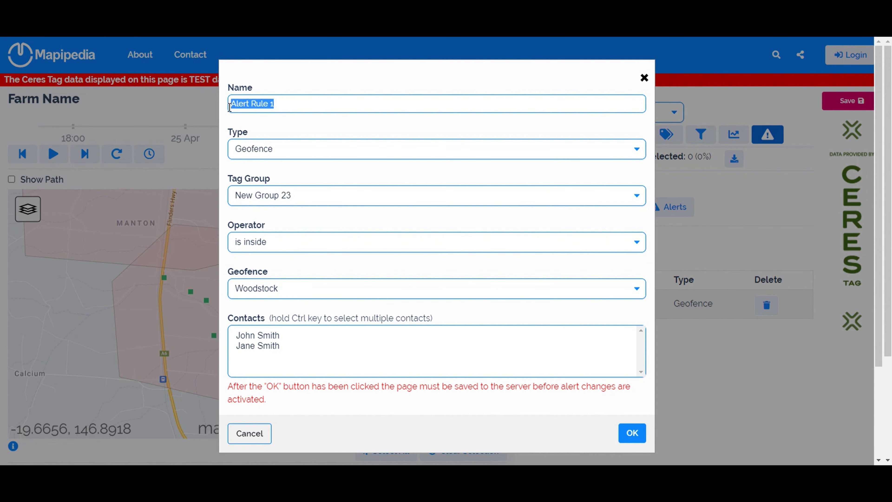
type("Fl")
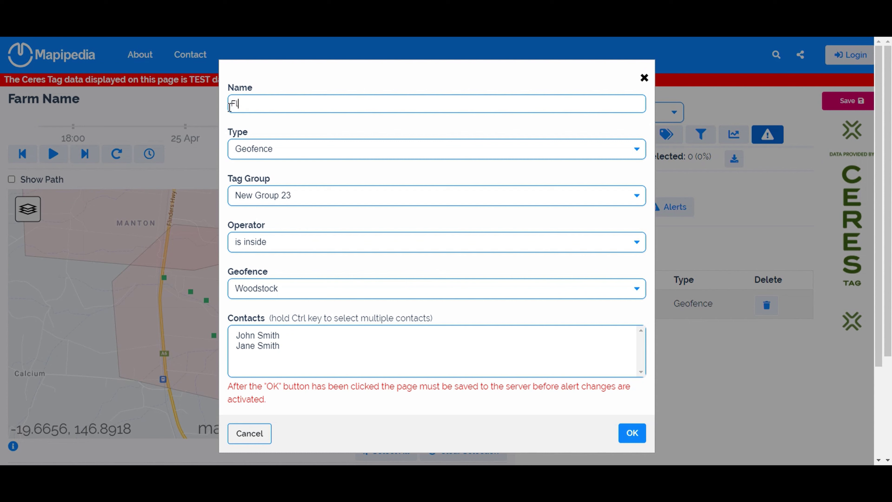
type("oodzone Alert")
left_click(335, 155)
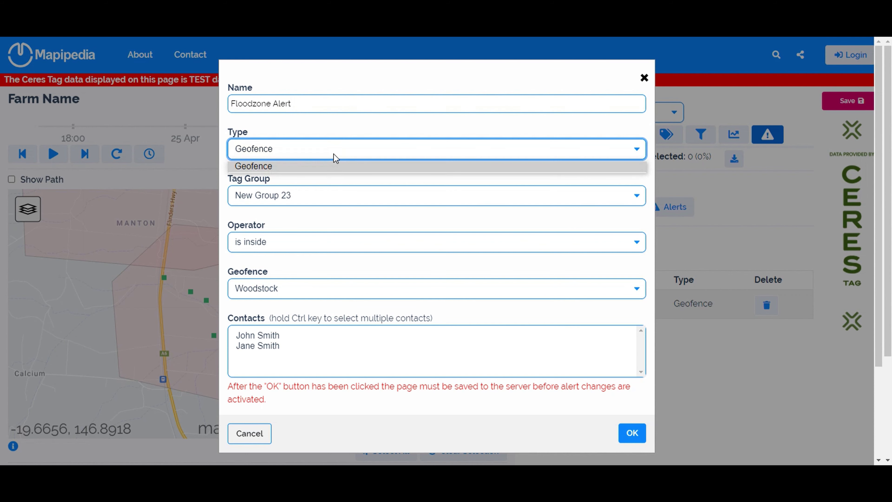
left_click(341, 149)
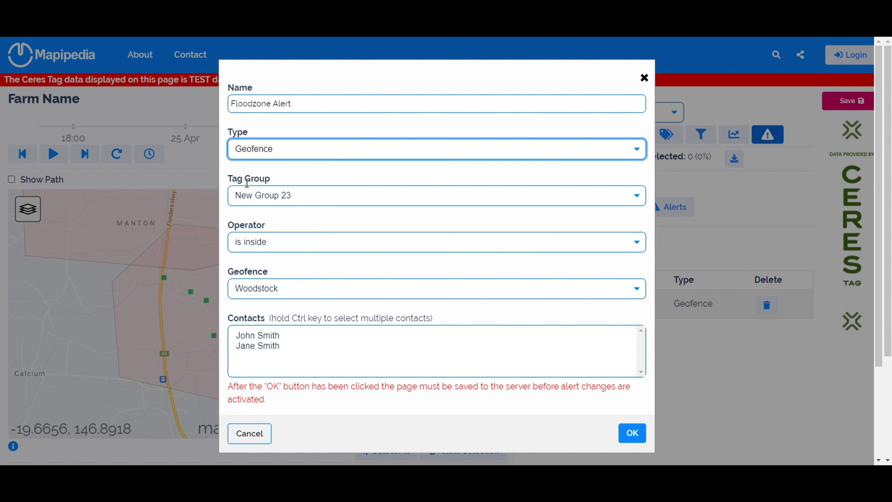
left_click(308, 199)
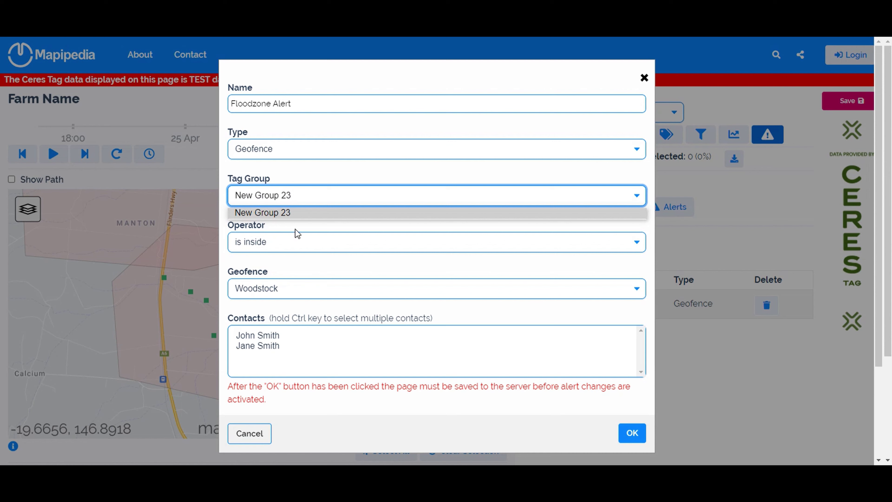
left_click(250, 434)
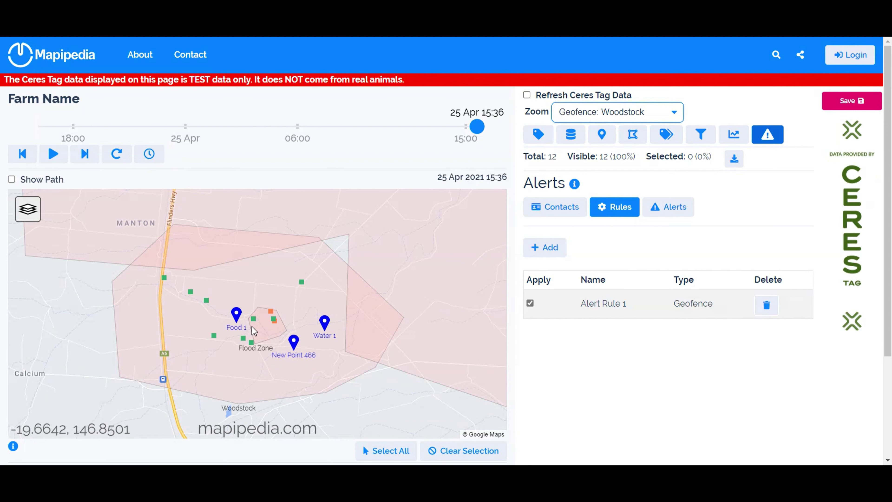
- Select all 12 tags and assign them to a new tag group
left_click(663, 145)
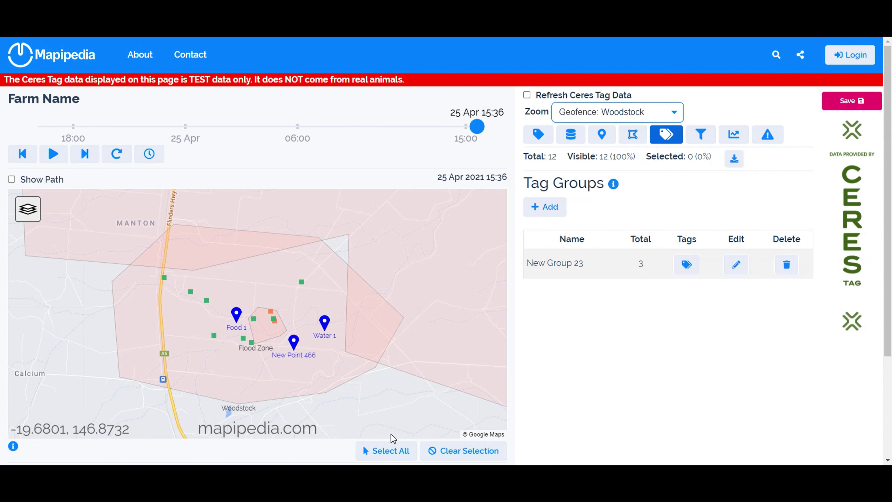
left_click(387, 454)
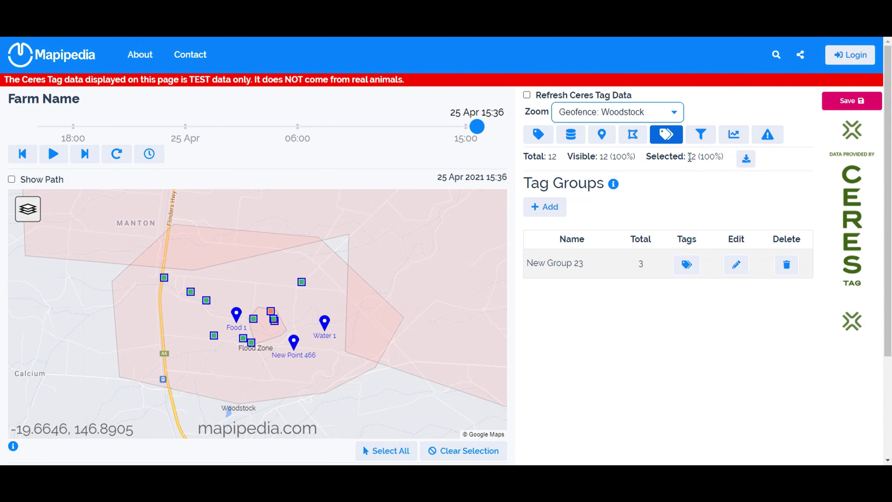
left_click(543, 207)
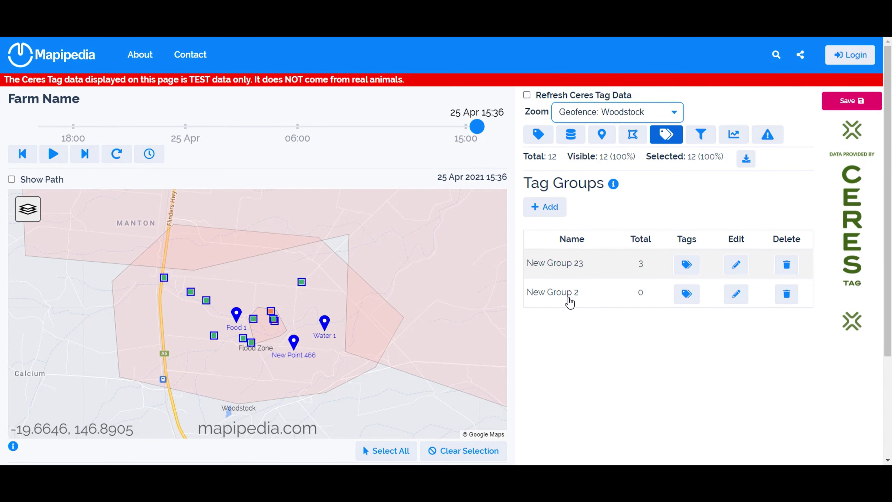
double_click(695, 156)
left_click(734, 297)
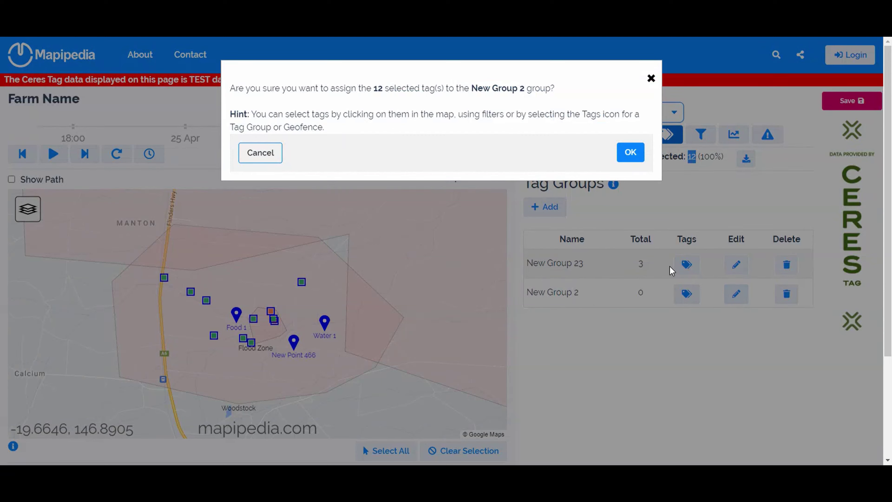
left_click(630, 151)
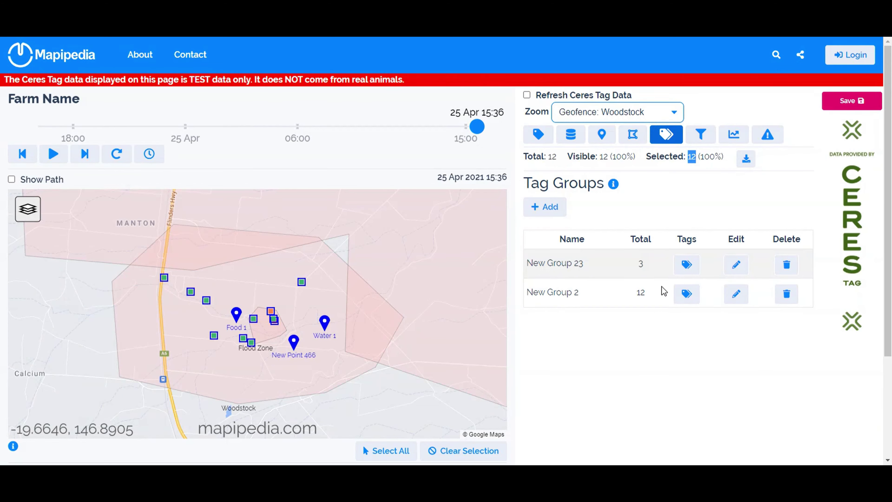
- Rename the new tag group to 'All Tags Group'
left_click(561, 297)
left_click_drag(308, 102, 219, 104)
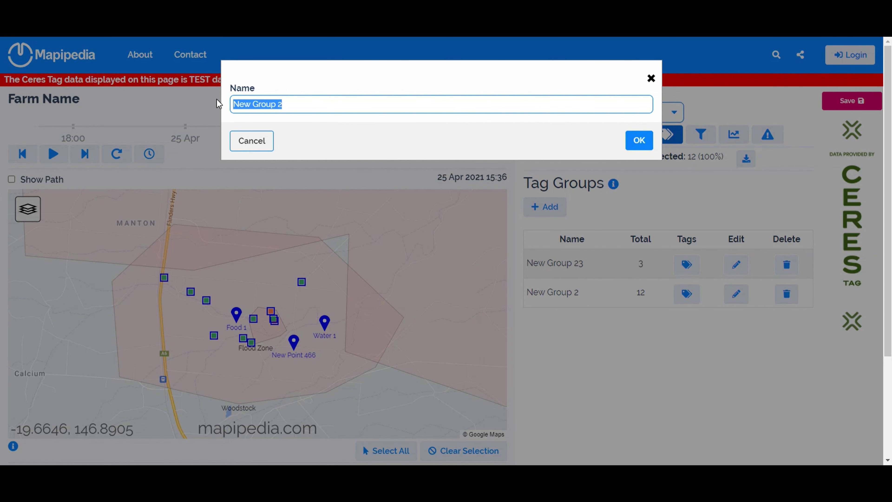
type("All Tags Group")
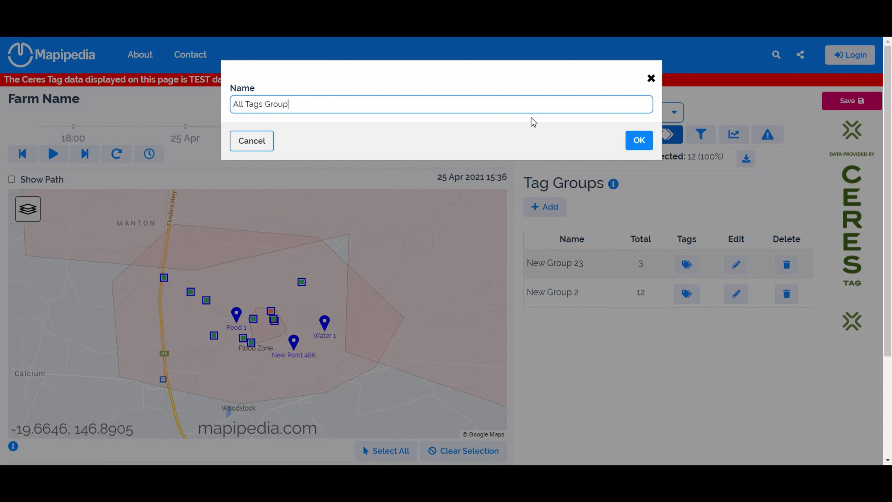
left_click(640, 142)
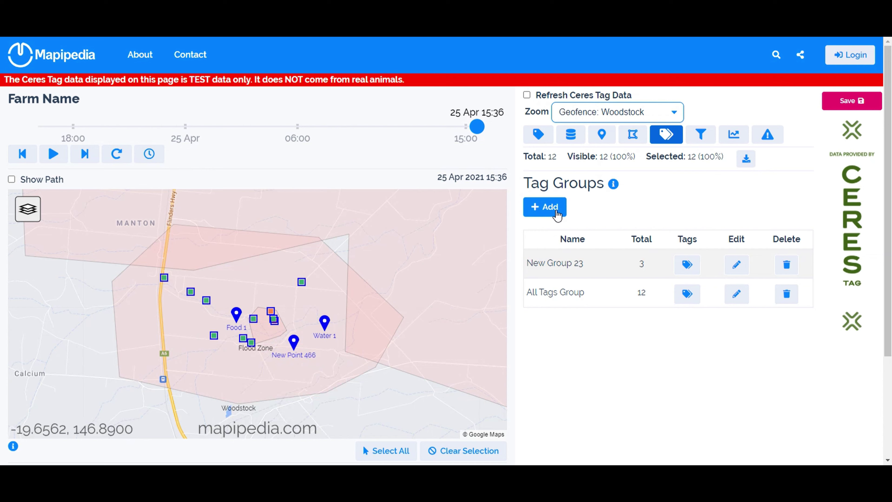
- Zoom the map from All Tags to the Woodstock geofence and select its 11 tags
left_click(629, 138)
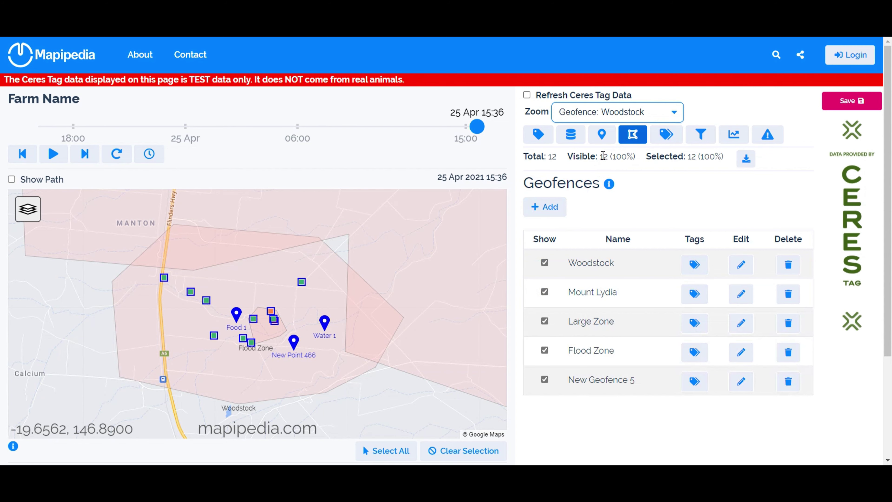
left_click(672, 112)
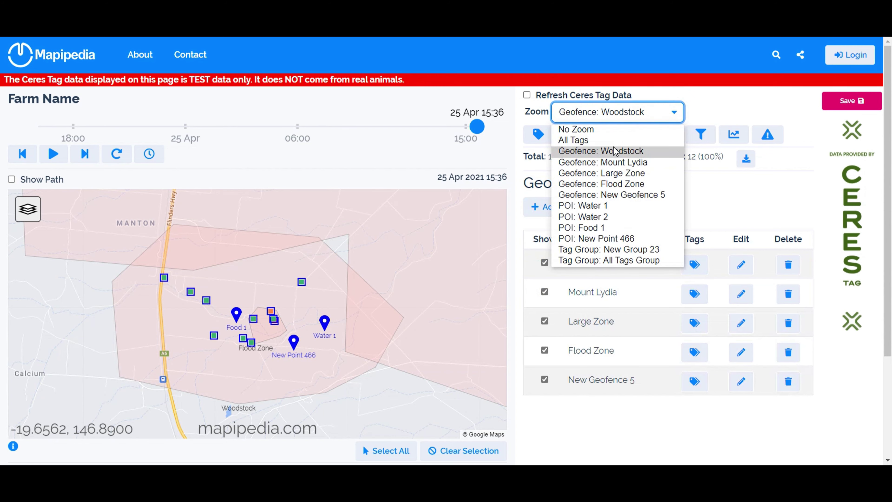
left_click(616, 139)
mouse_move(295, 409)
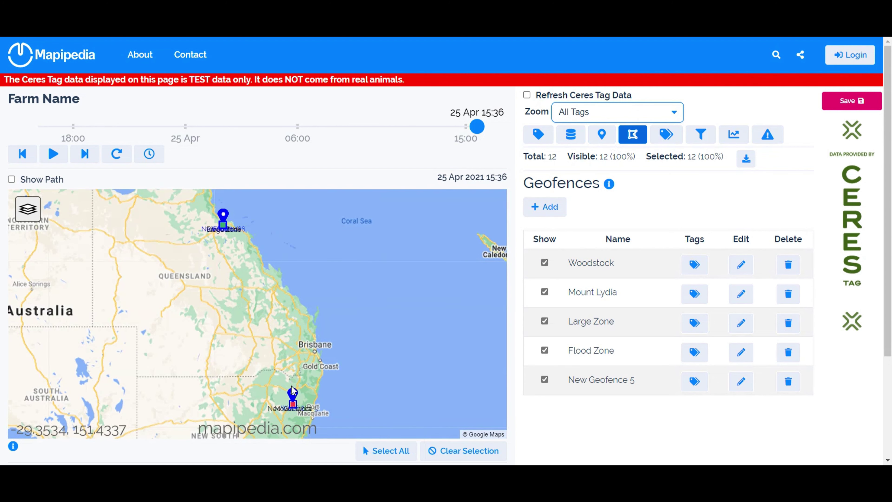
left_click(668, 120)
left_click(637, 151)
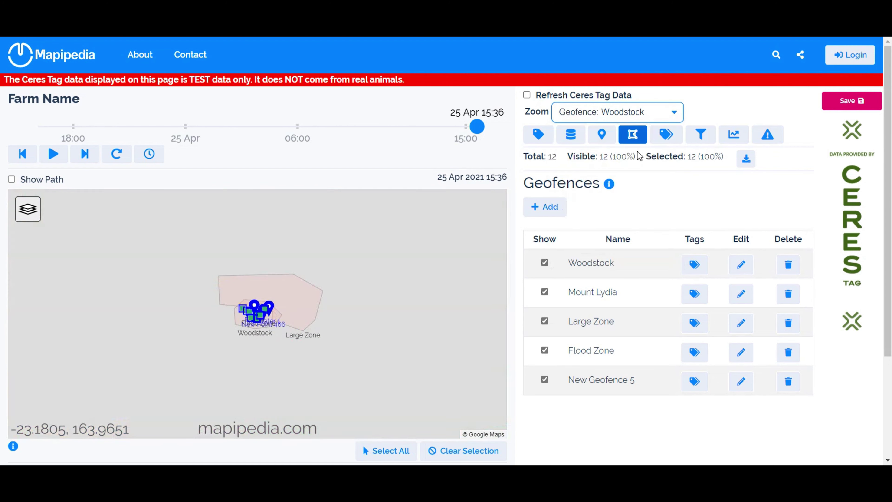
double_click(603, 155)
double_click(691, 156)
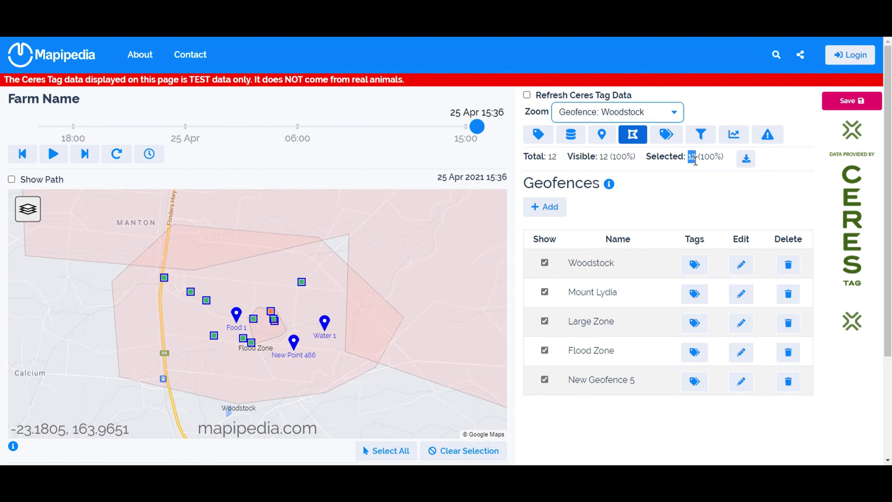
left_click(699, 266)
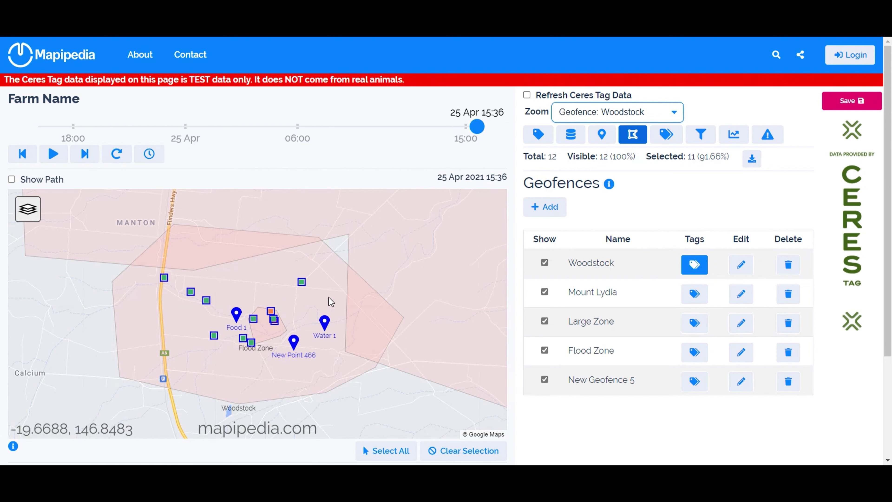
left_click(664, 137)
- Add a tag group named 'Woodstock Group' and assign the 11 selected tags to it
left_click(543, 208)
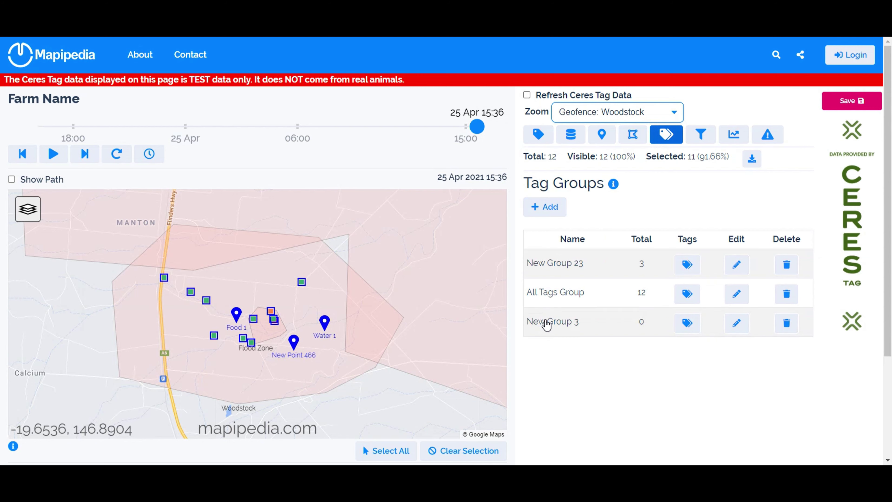
left_click_drag(319, 110, 208, 101)
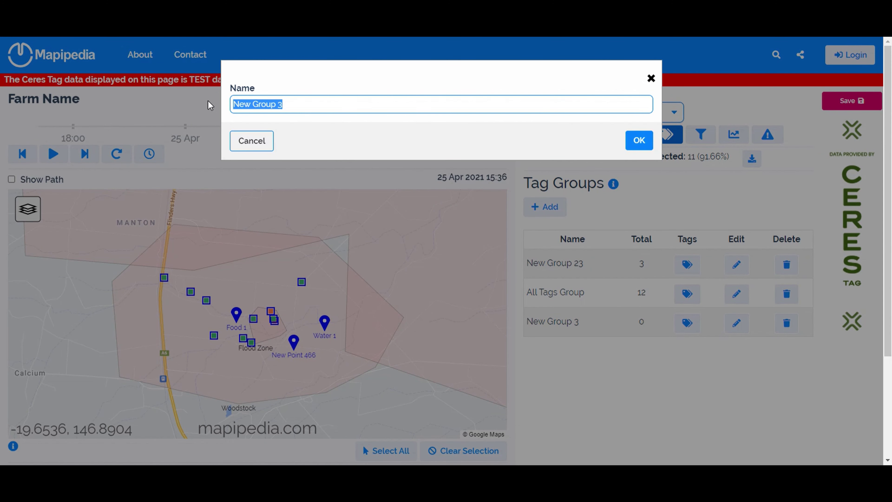
type("Woodstock Group")
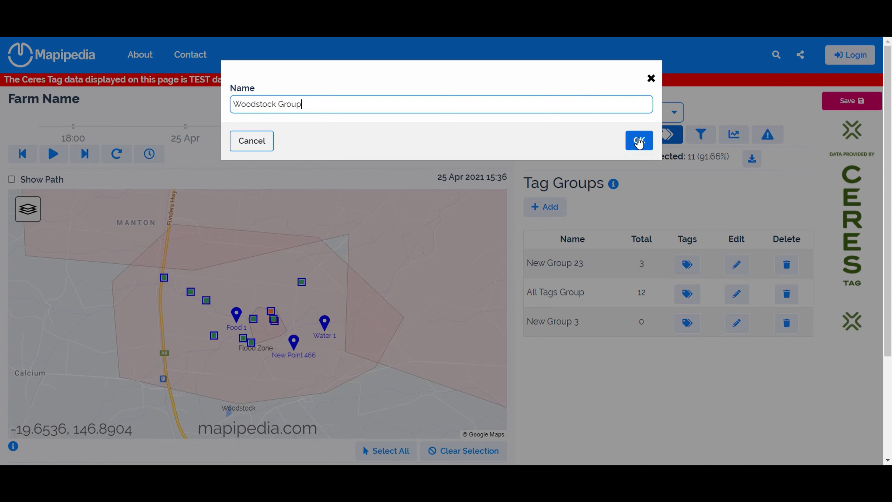
left_click(639, 143)
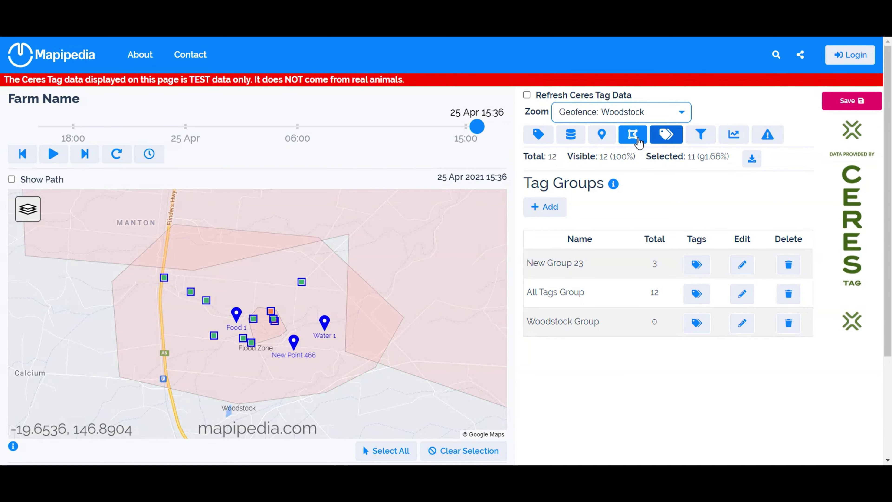
left_click(743, 324)
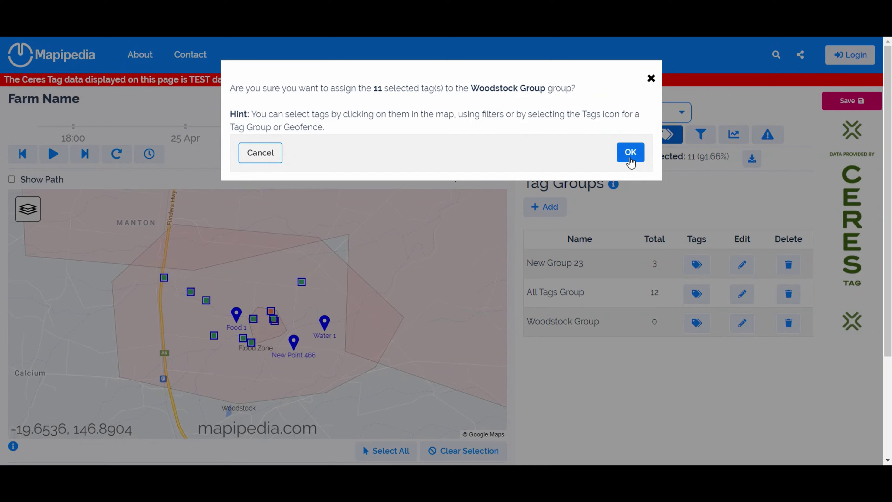
left_click(630, 154)
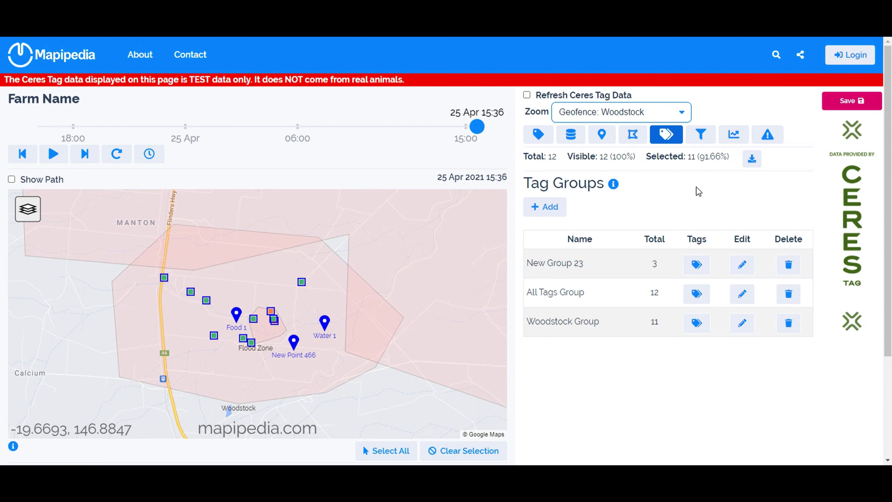
left_click(767, 135)
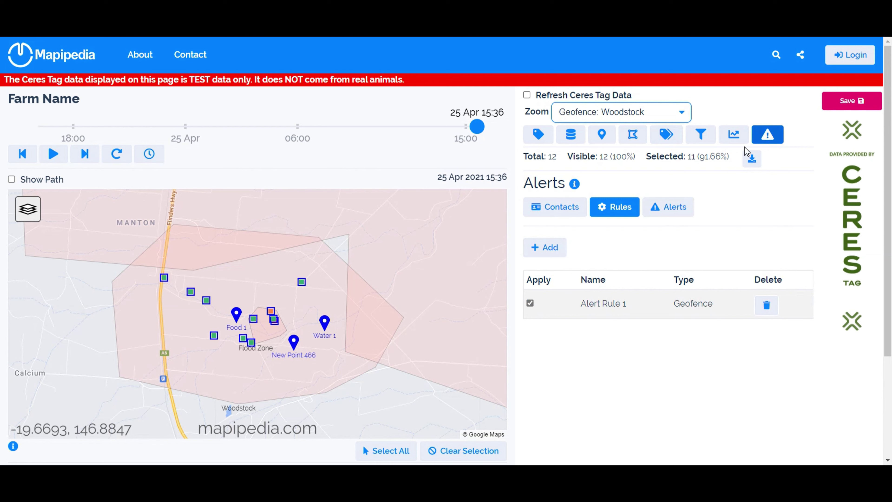
- Rename Alert Rule 1 to 'Flood Zone Alert'
left_click(609, 304)
left_click_drag(373, 100, 220, 102)
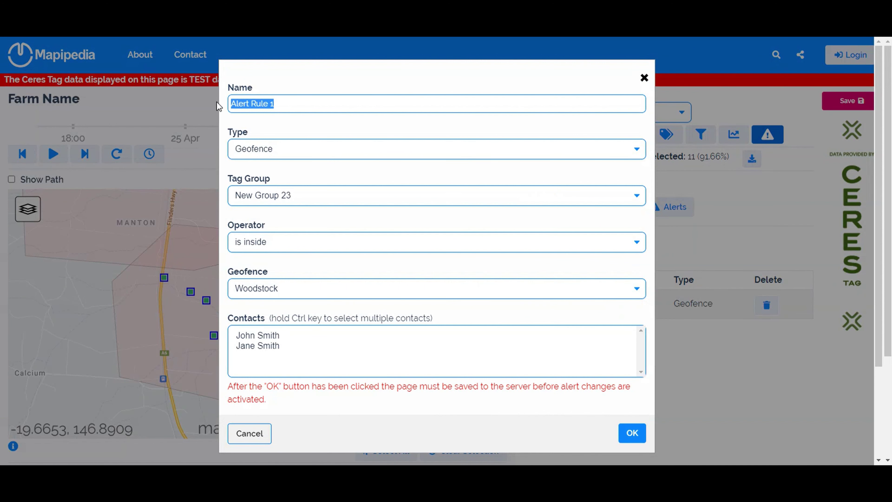
type("Floo")
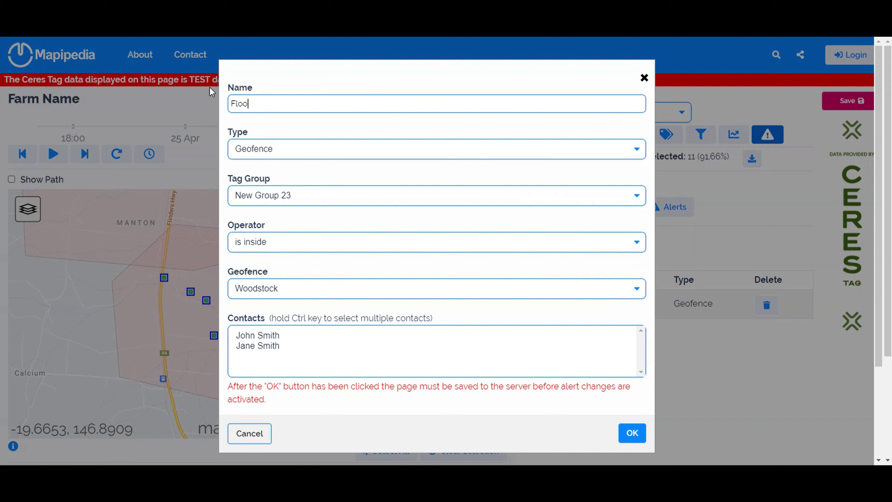
type("d Zone Alert")
left_click(283, 153)
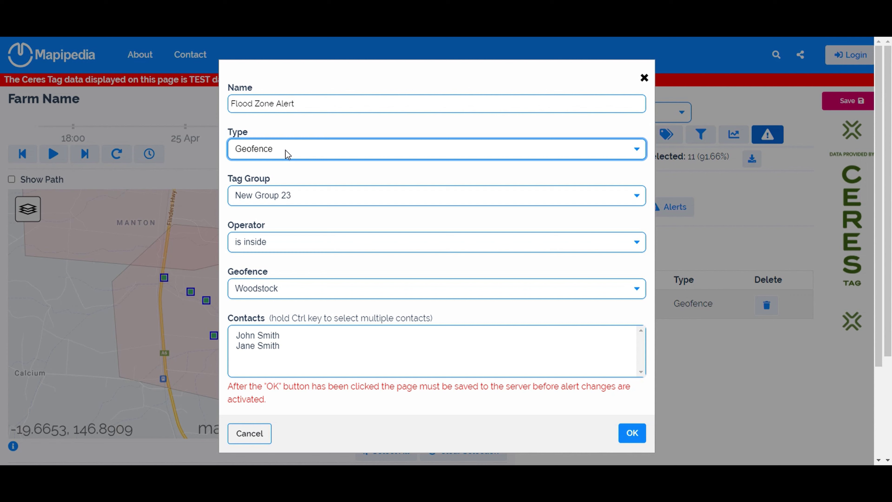
- Make the rule fire when All Tags Group is inside the Flood Zone geofence
left_click(319, 196)
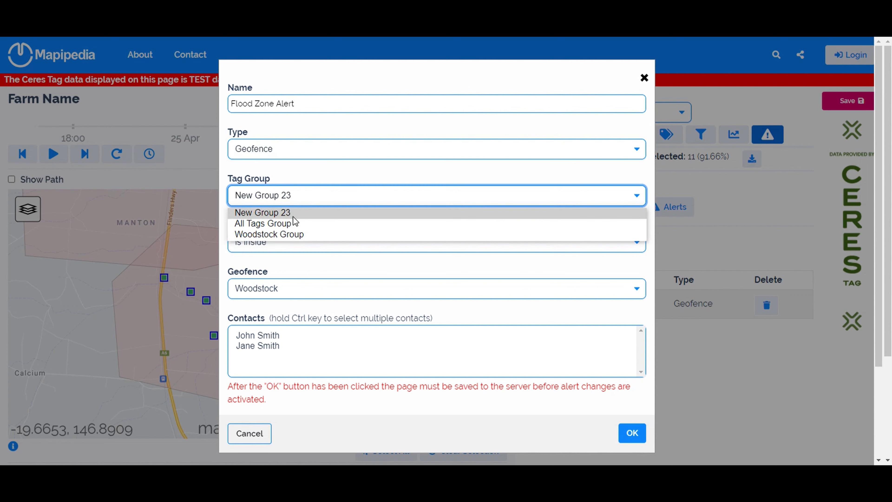
left_click(290, 225)
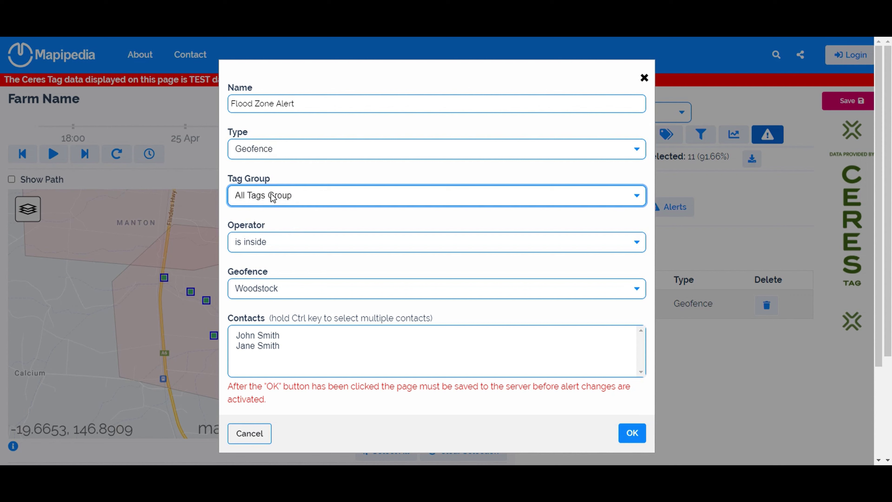
left_click(350, 247)
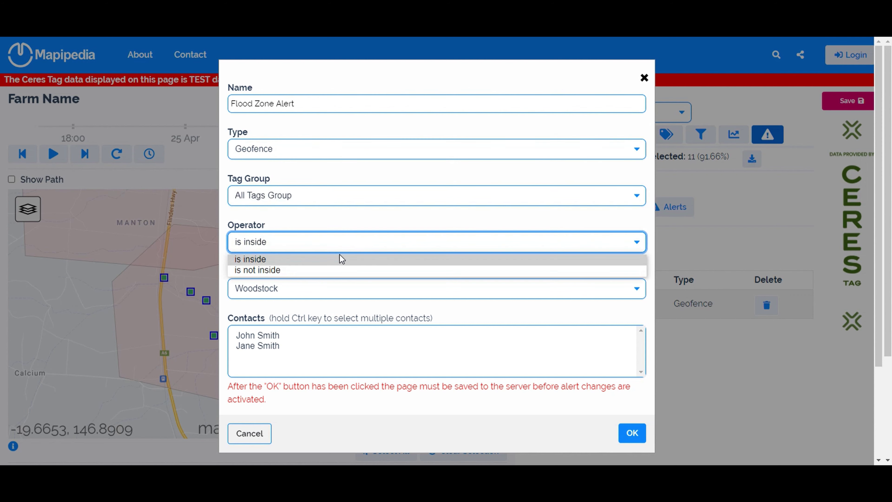
left_click(324, 245)
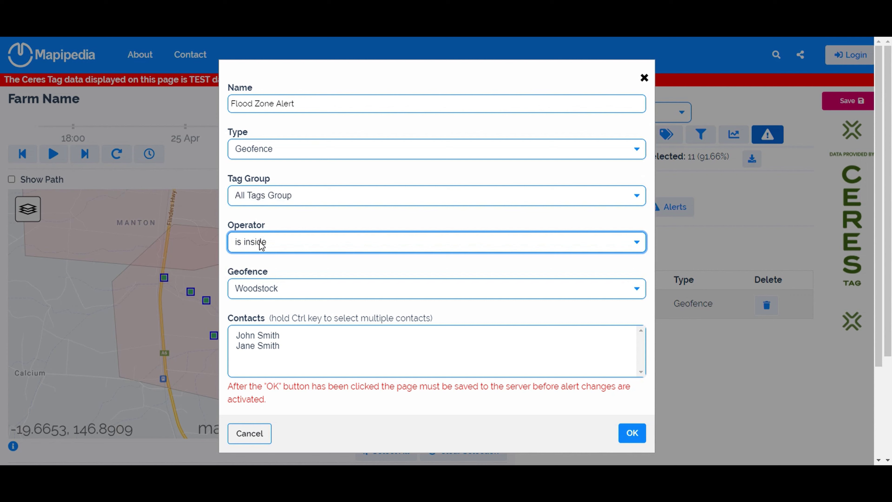
left_click(288, 294)
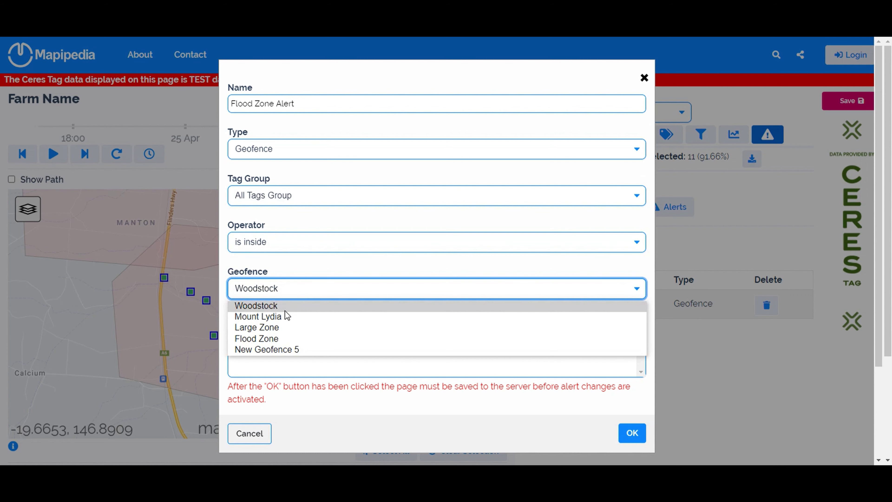
left_click(278, 339)
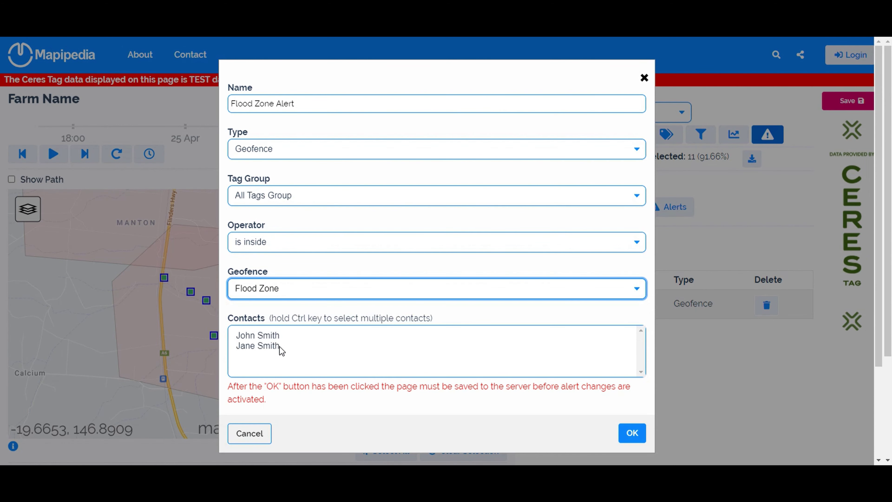
- Select both contacts for notification and save the Flood Zone Alert rule
left_click(261, 348)
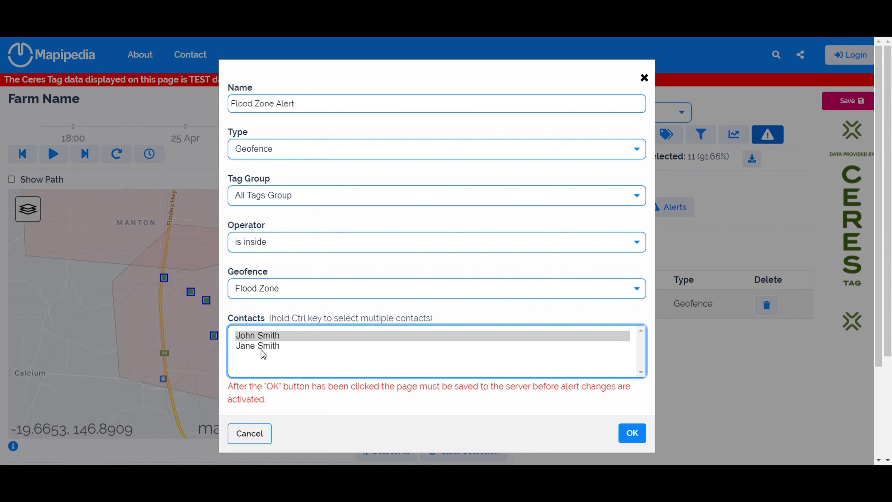
key("Up")
left_click(258, 348)
left_click(261, 338)
left_click(261, 347, "ctrl")
left_click(269, 348)
left_click(271, 339)
left_click(268, 347, "ctrl")
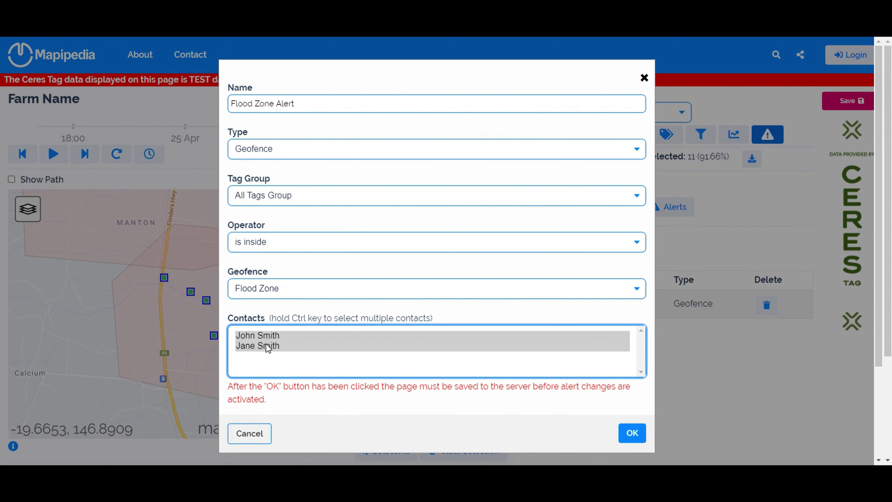
left_click(632, 434)
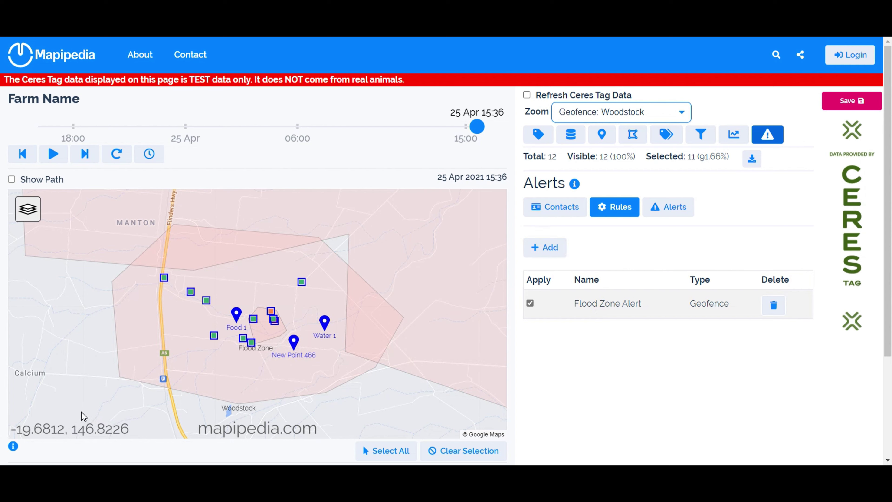
- Add a new rule named Woodstock Alert that applies to Woodstock Group
left_click(553, 253)
left_click(578, 333)
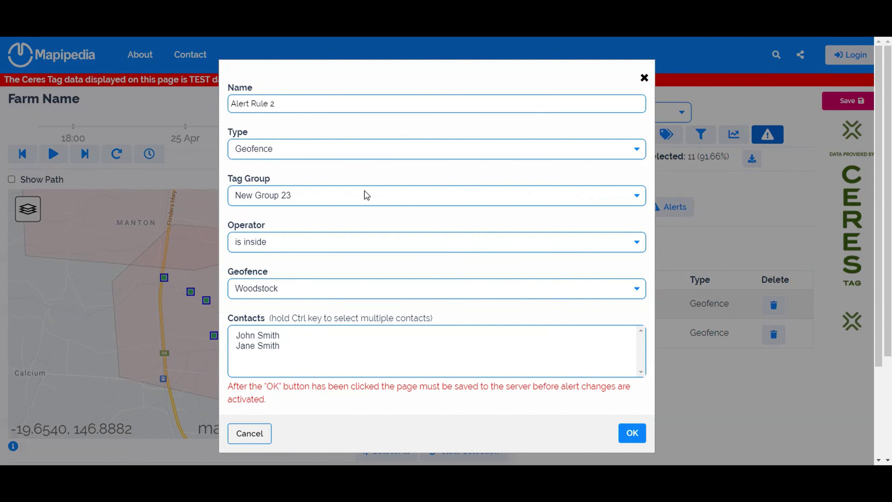
left_click_drag(326, 103, 196, 106)
type("Woodstock Alert")
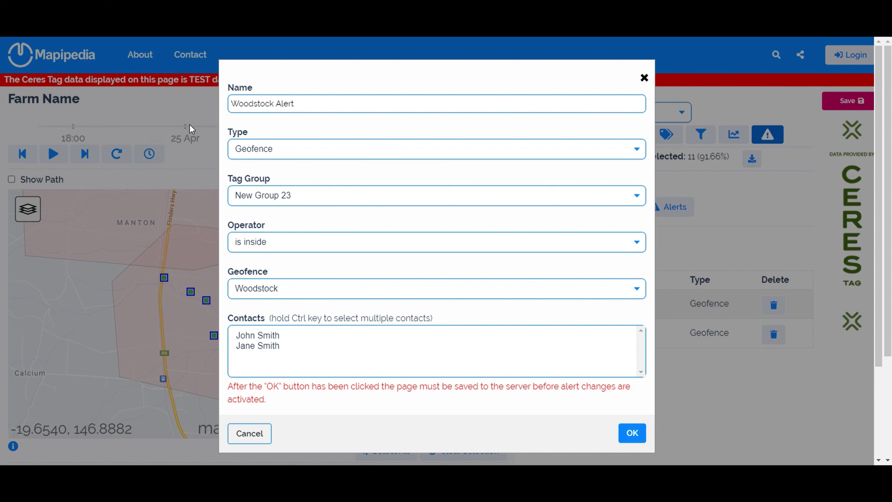
left_click(402, 195)
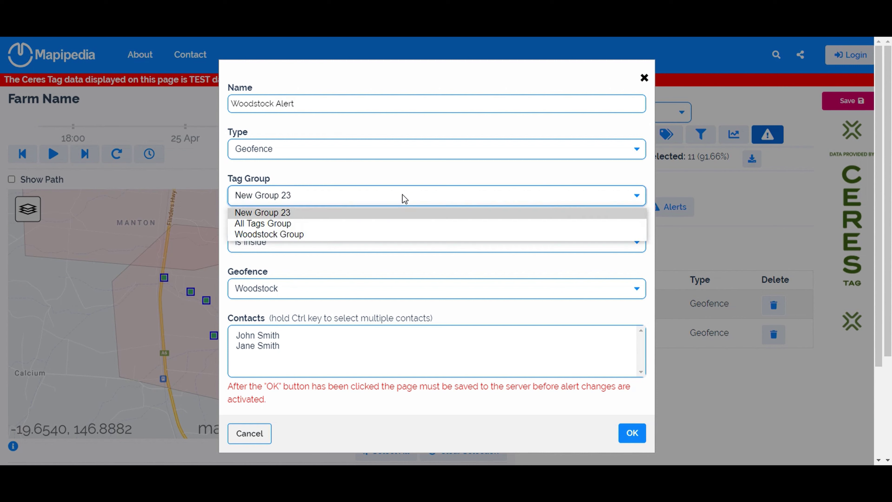
left_click(334, 235)
- Set the rule to 'is not inside' Woodstock, notify both contacts, and save it
left_click(318, 247)
left_click(305, 270)
left_click(301, 289)
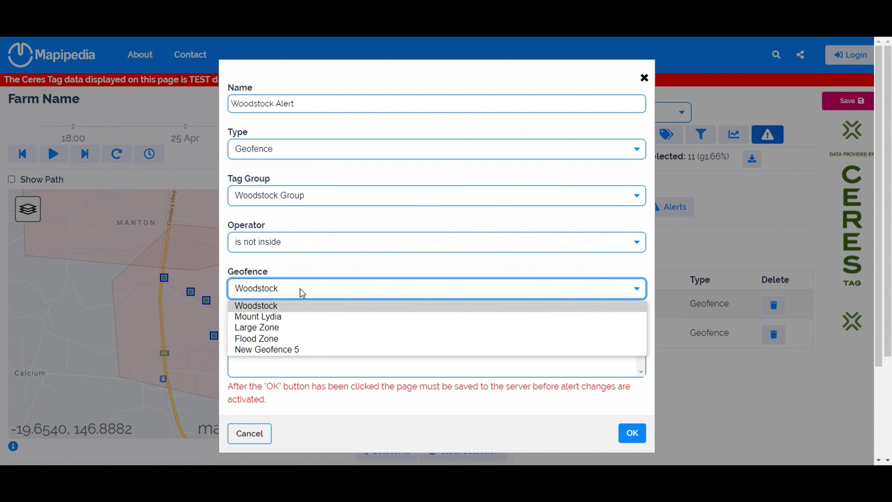
left_click(301, 290)
left_click(267, 335)
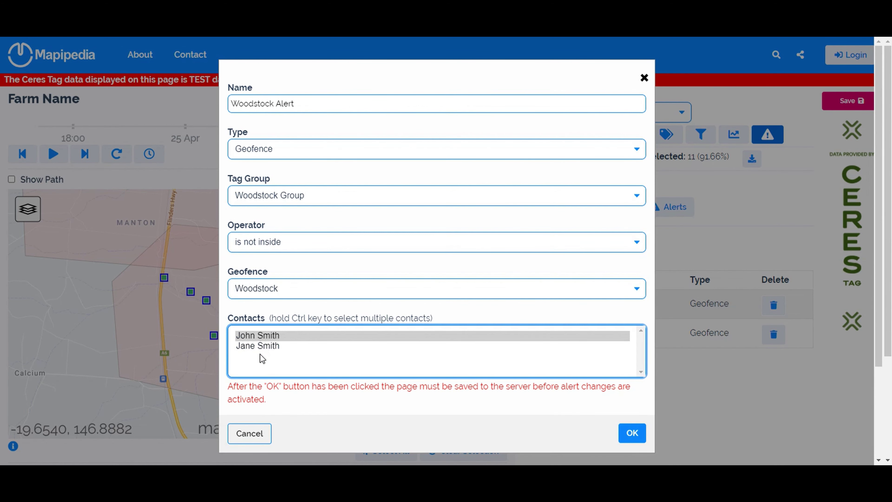
left_click(261, 347, "ctrl")
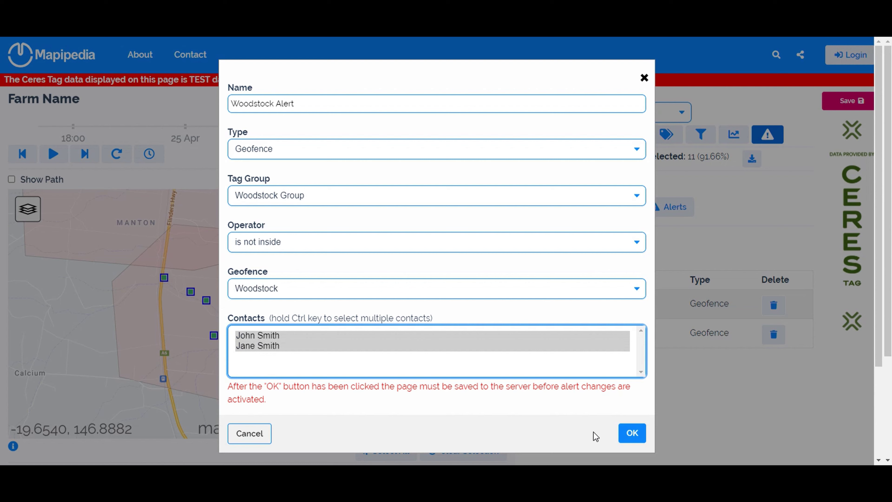
left_click(632, 434)
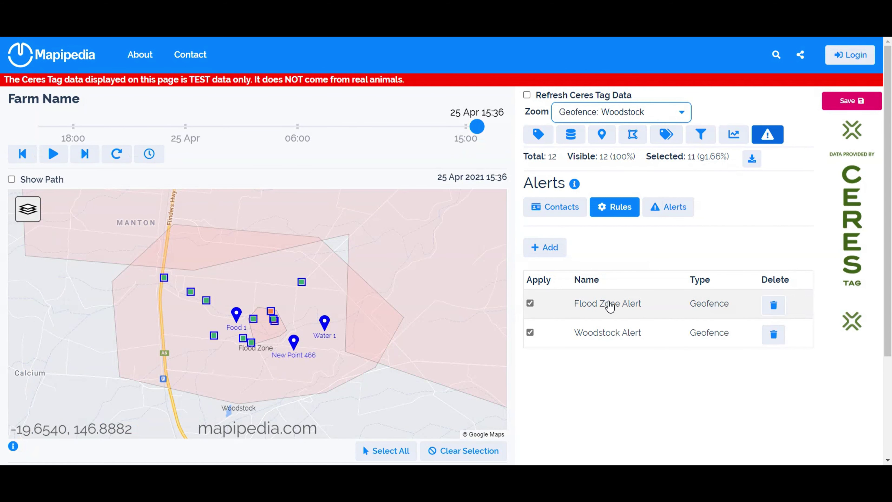
left_click(558, 208)
left_click(563, 305)
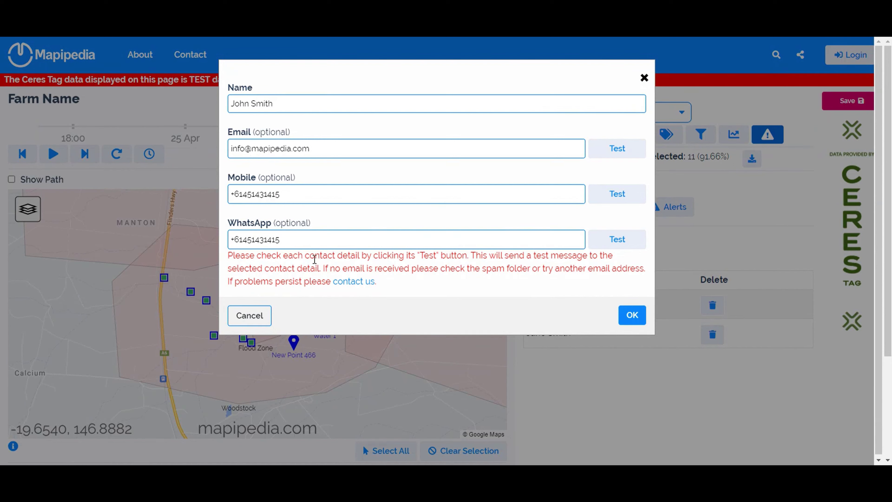
left_click(261, 316)
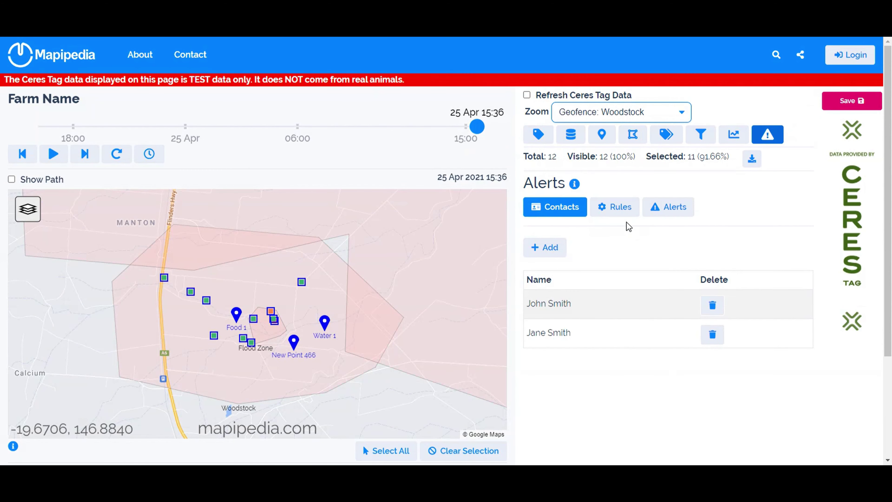
left_click(620, 215)
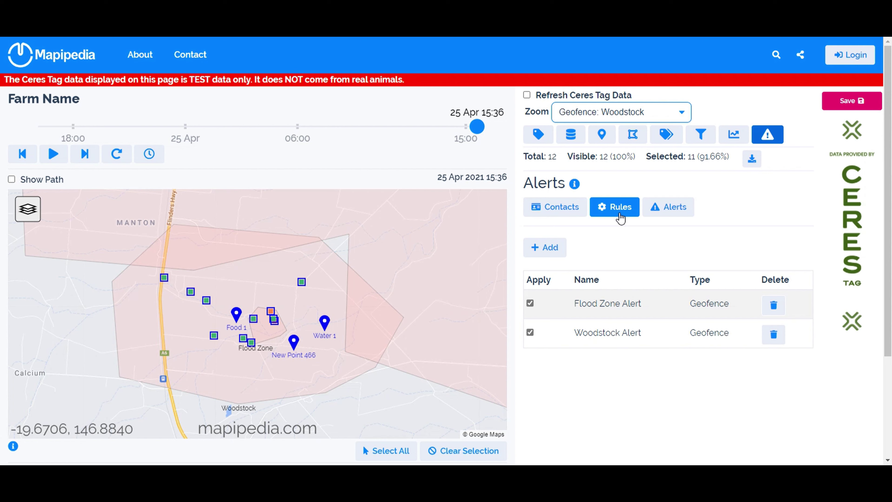
- Reopen Flood Zone Alert, keep its settings, and view the triggered alerts history
left_click(611, 306)
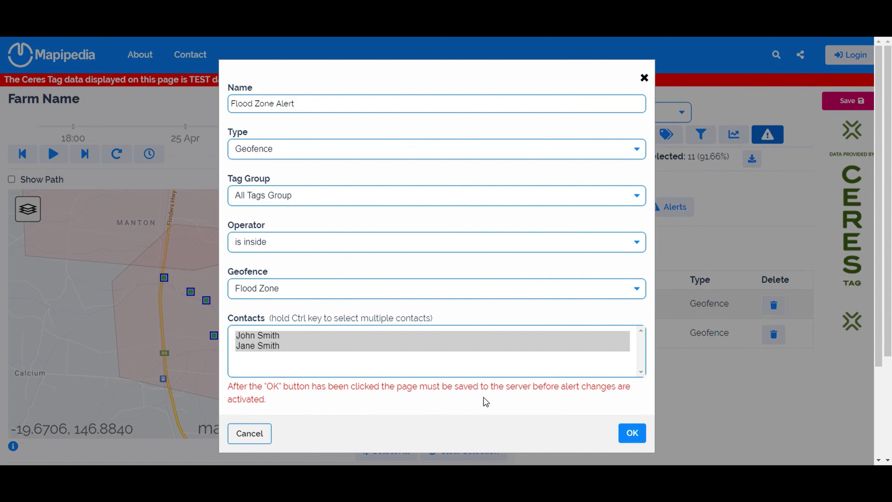
left_click(632, 435)
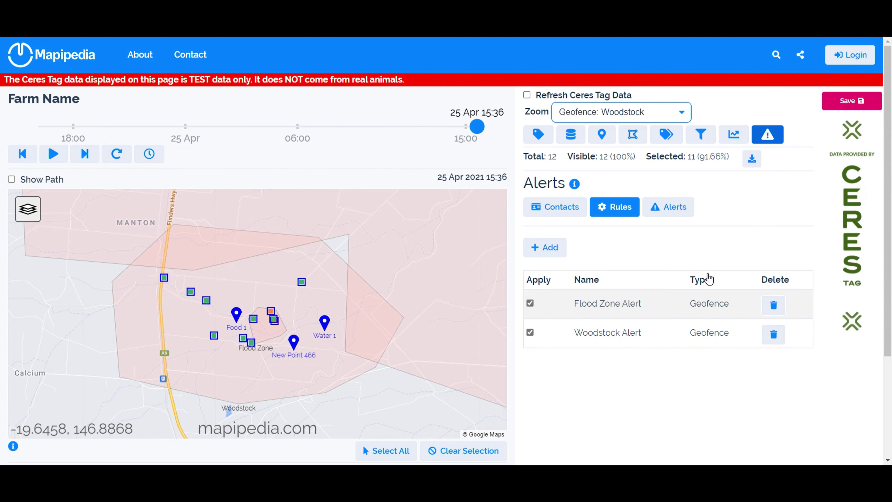
left_click(674, 208)
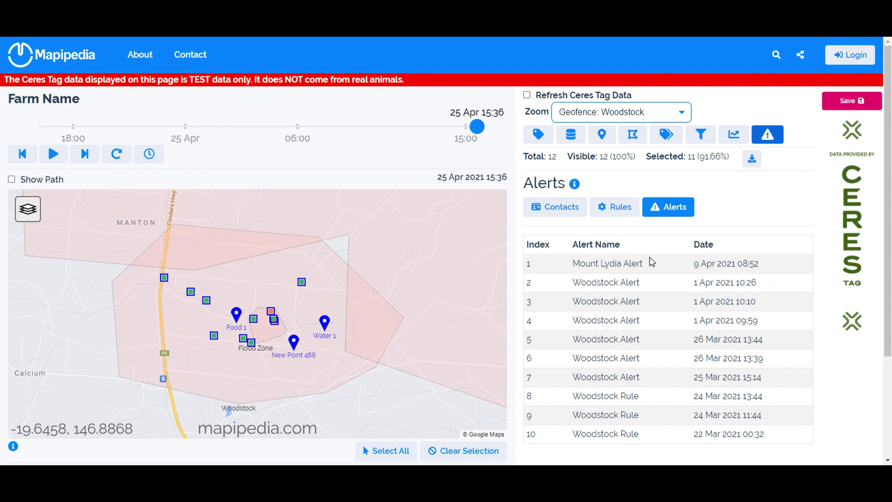
- Switch between the Rules and Alerts lists, then open and cancel Flood Zone Alert's settings
left_click(618, 210)
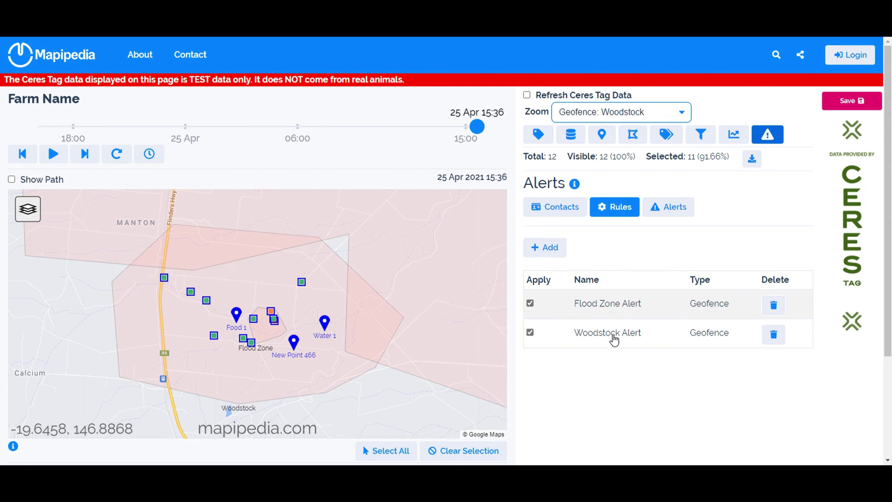
left_click(670, 209)
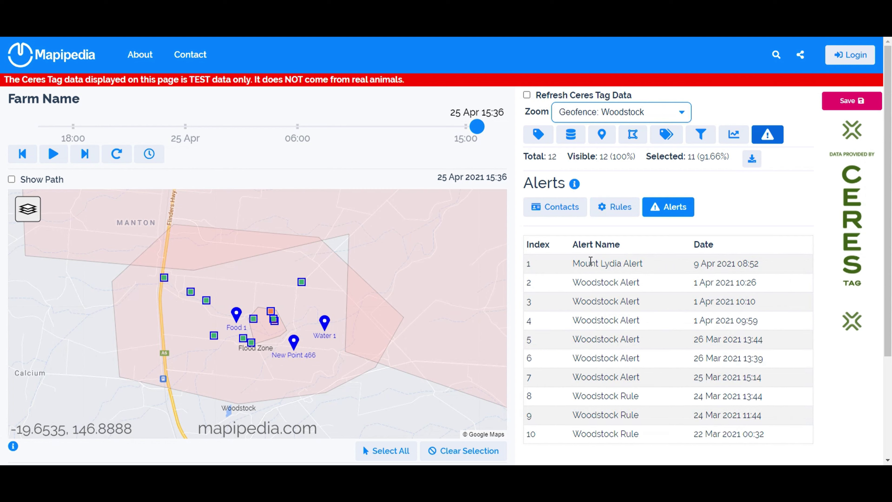
left_click(613, 209)
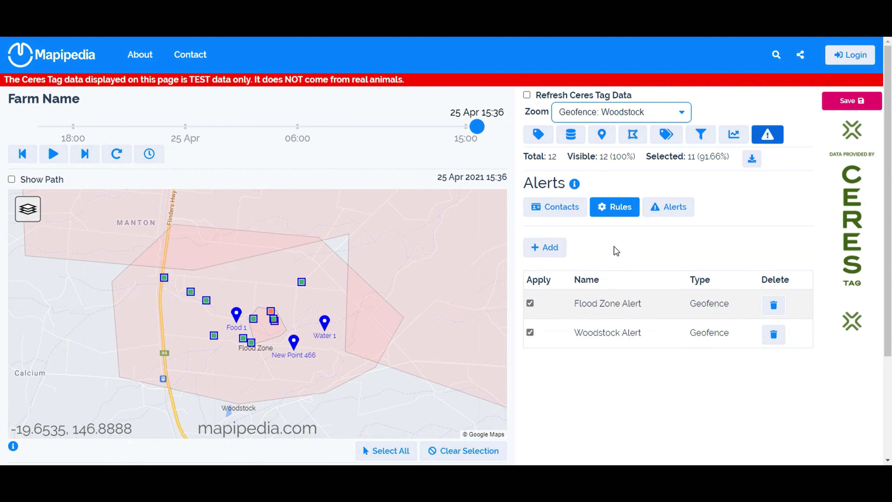
left_click(610, 309)
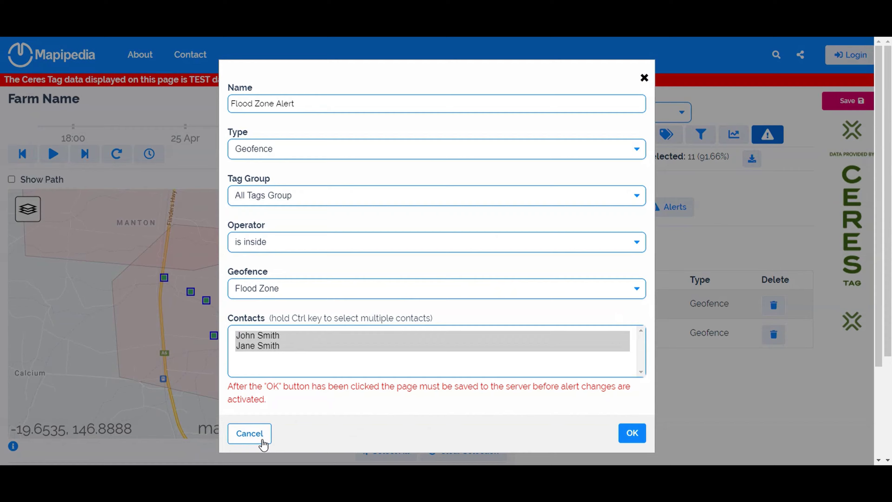
left_click(262, 438)
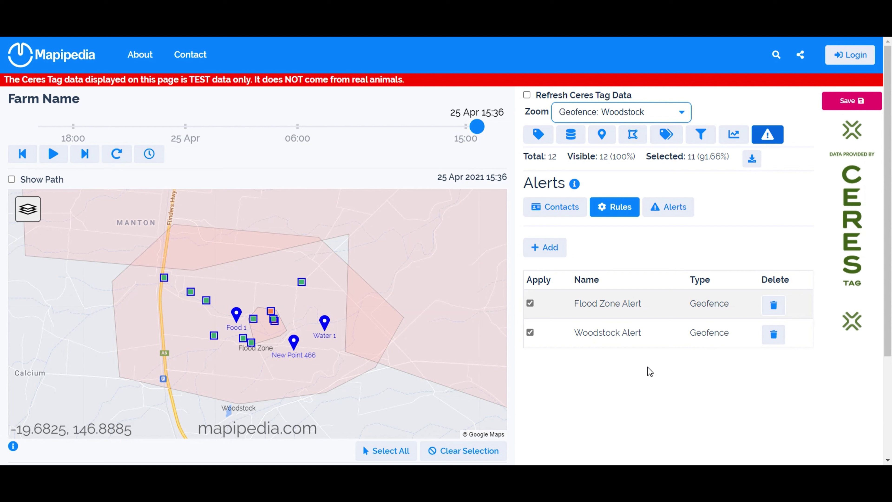
- Turn off Apply for the Flood Zone and Woodstock alert rules, then review the ten-entry alerts history
left_click(531, 303)
left_click(671, 211)
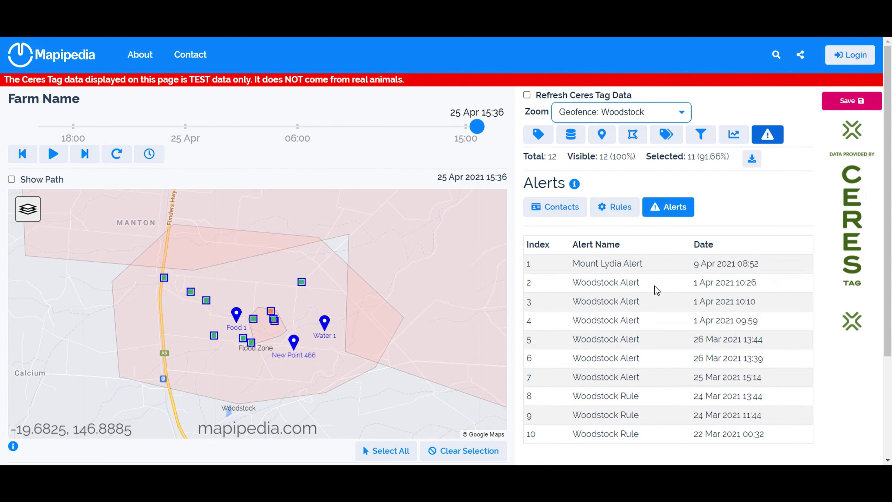
left_click(619, 210)
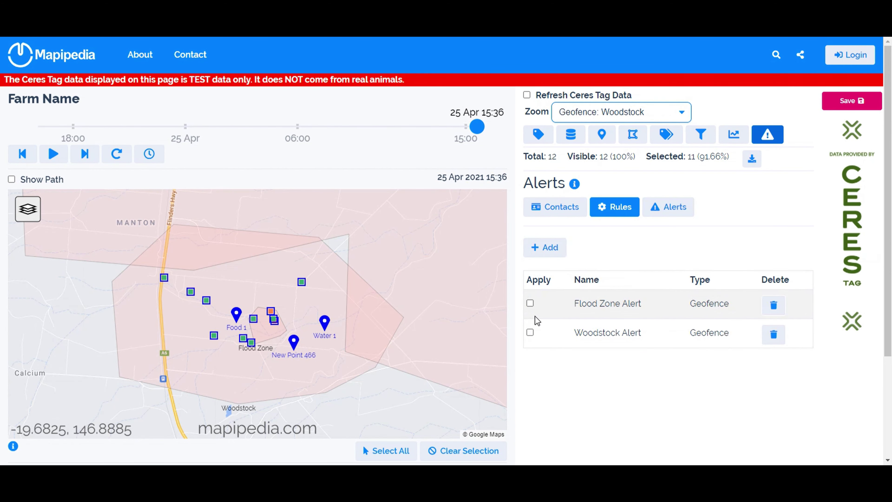
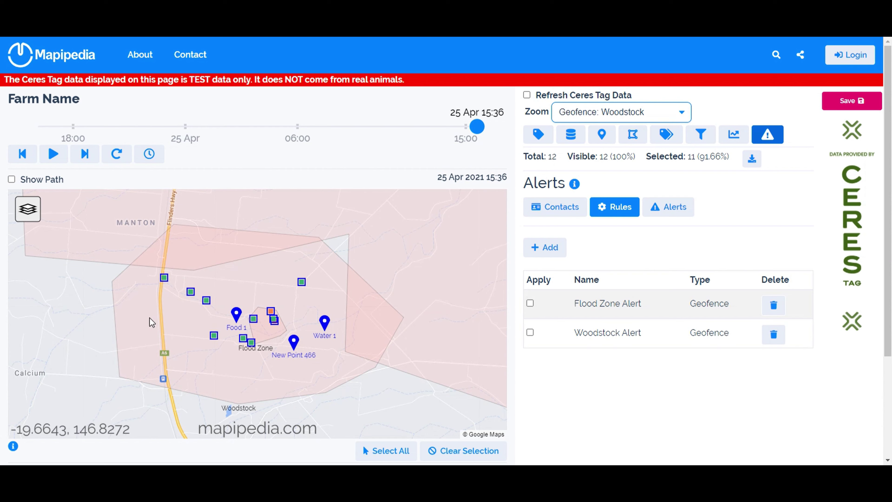
- Edit the Woodstock geofence and delete vertices from its polygon to shrink it
left_click(634, 136)
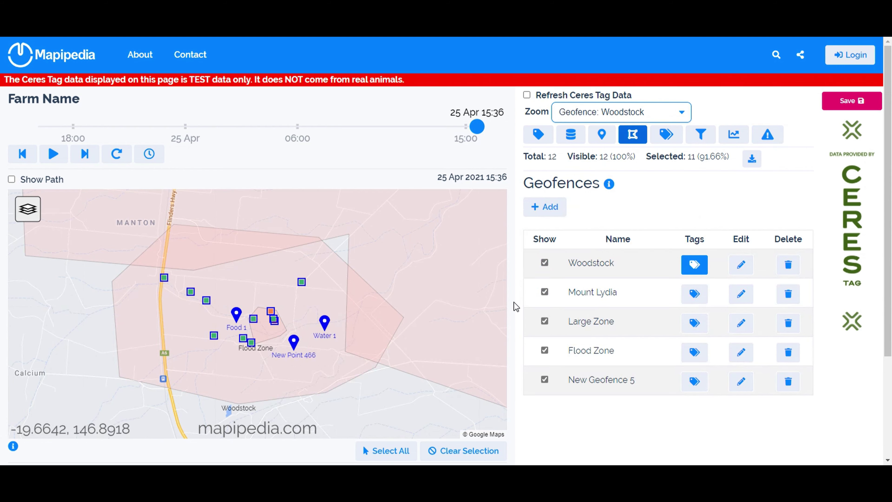
left_click_drag(482, 132, 480, 127)
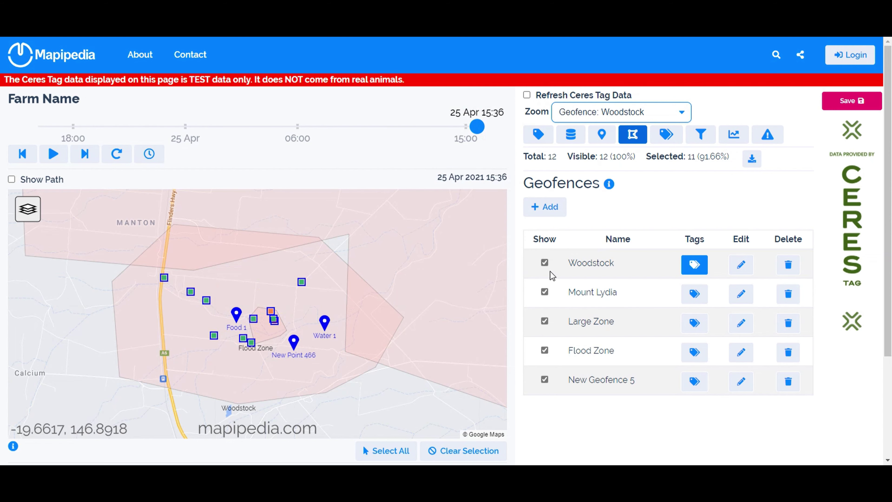
left_click(740, 264)
left_click(28, 273)
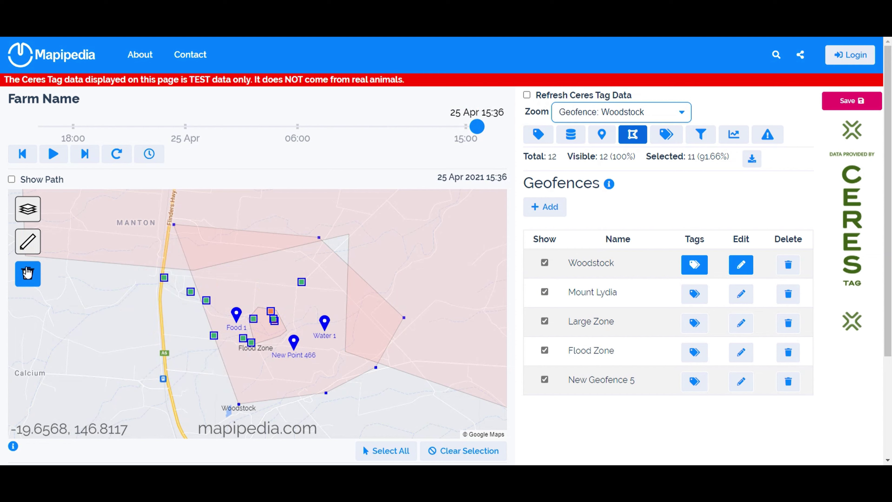
left_click(28, 273)
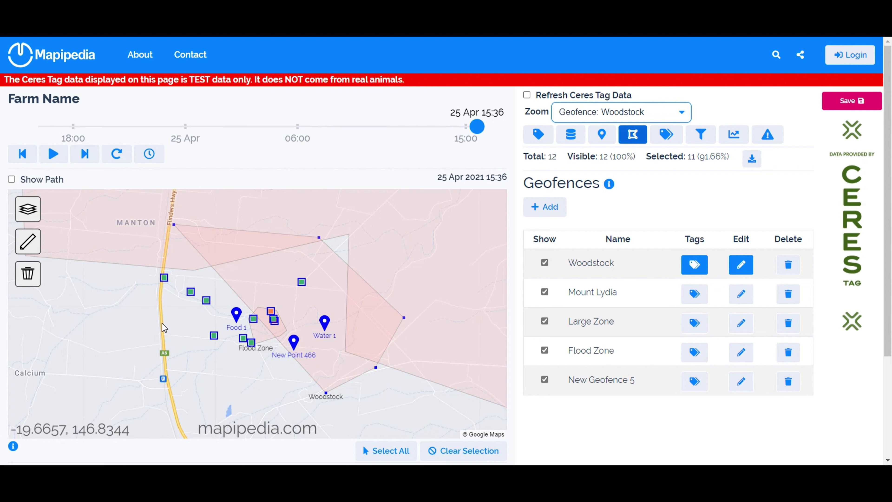
- Select the 4 tags inside Woodstock and add them to Woodstock Group
left_click(697, 268)
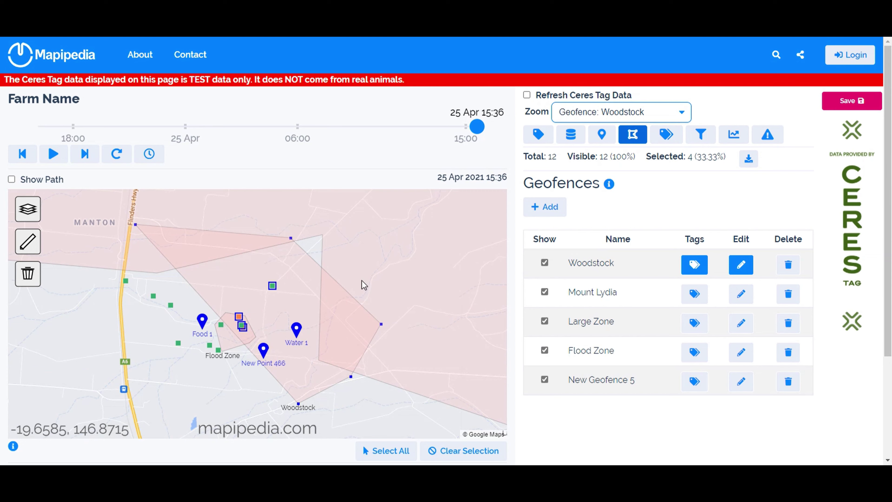
left_click(695, 267)
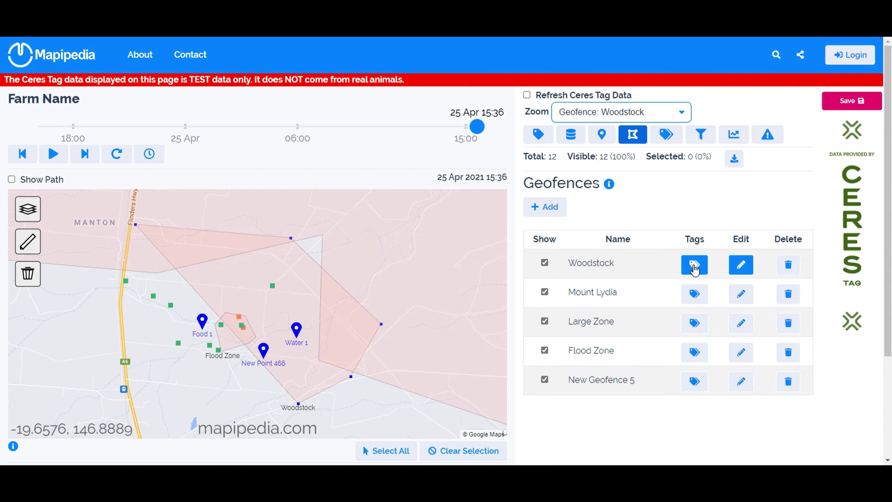
left_click(696, 268)
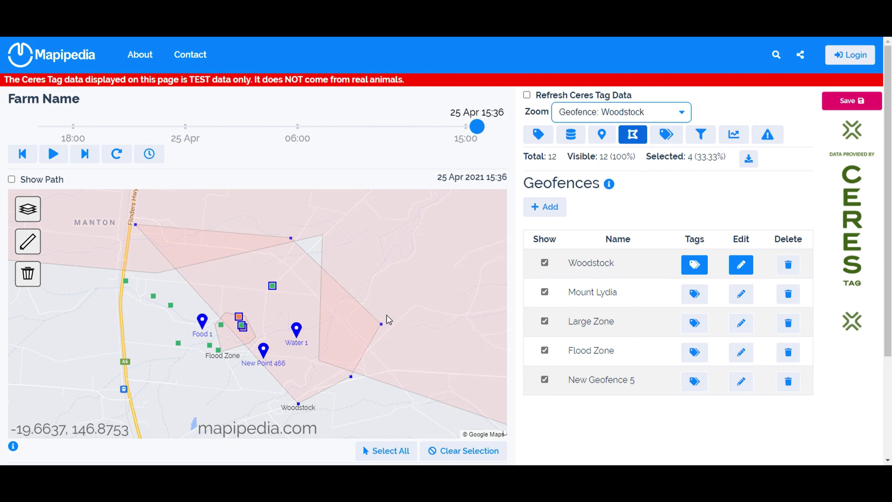
left_click(667, 135)
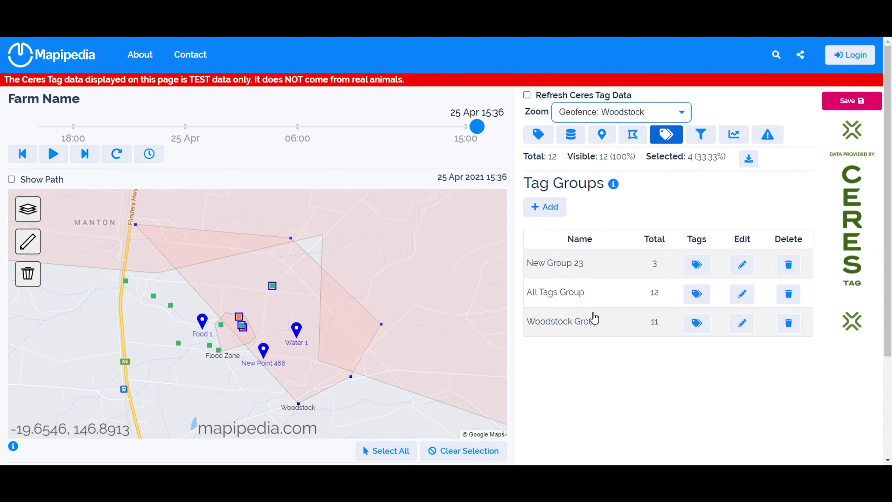
left_click(742, 323)
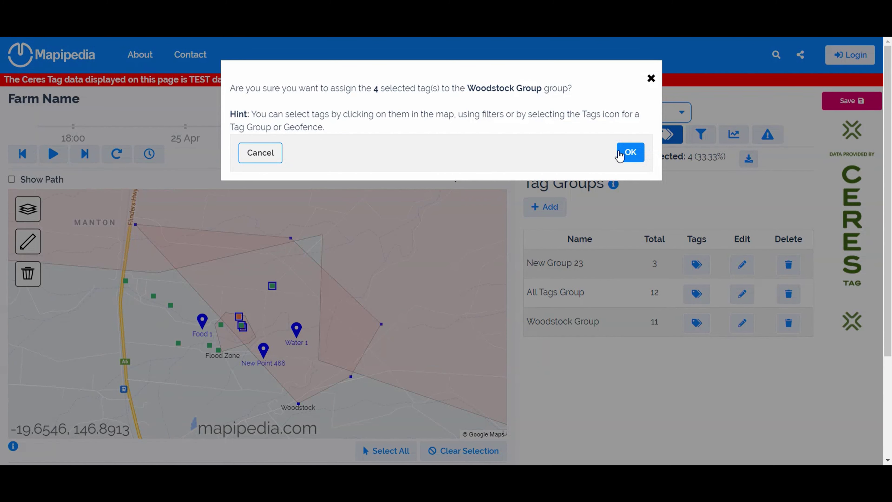
left_click(626, 152)
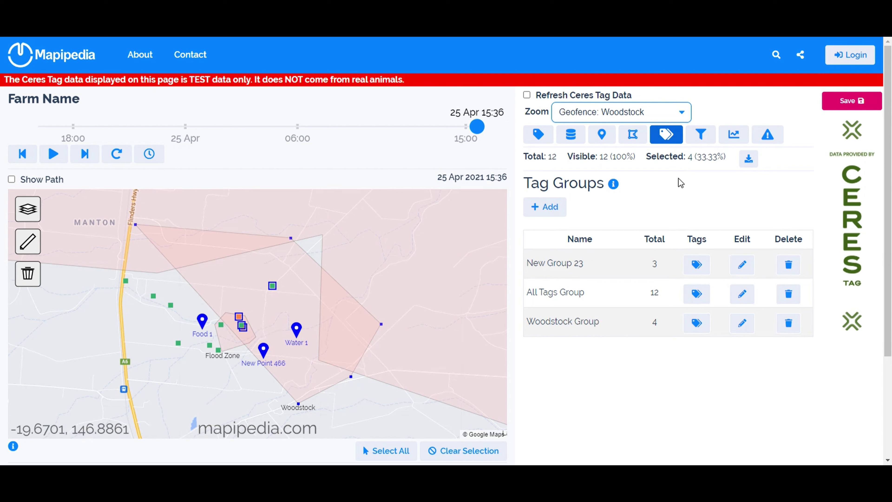
- Display the Alerts panel with the Flood Zone Alert and Woodstock Alert rules
left_click(768, 140)
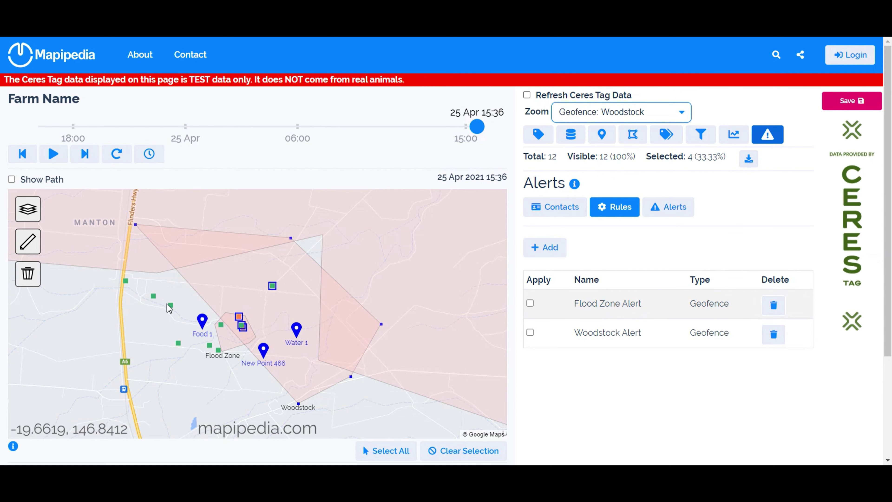
mouse_move(172, 306)
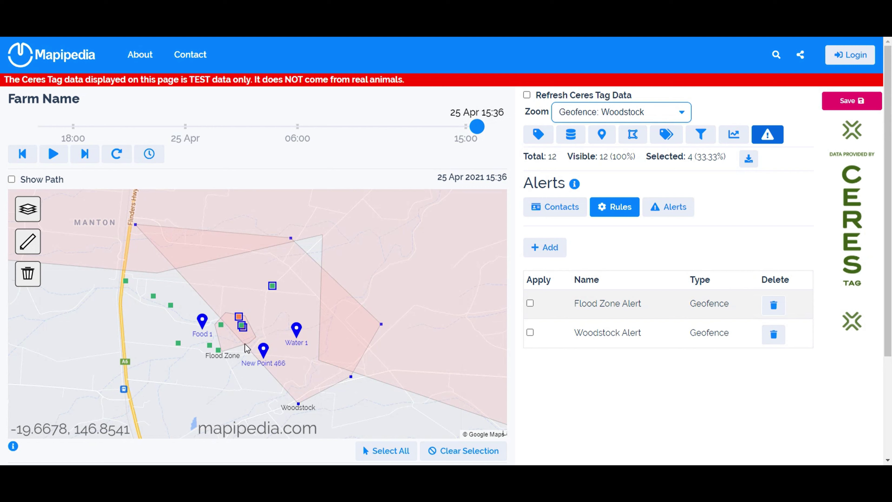
mouse_move(221, 325)
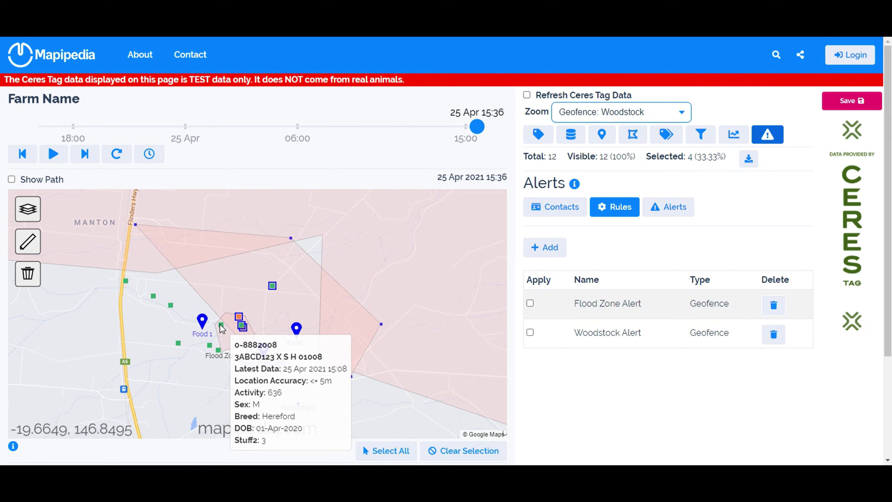